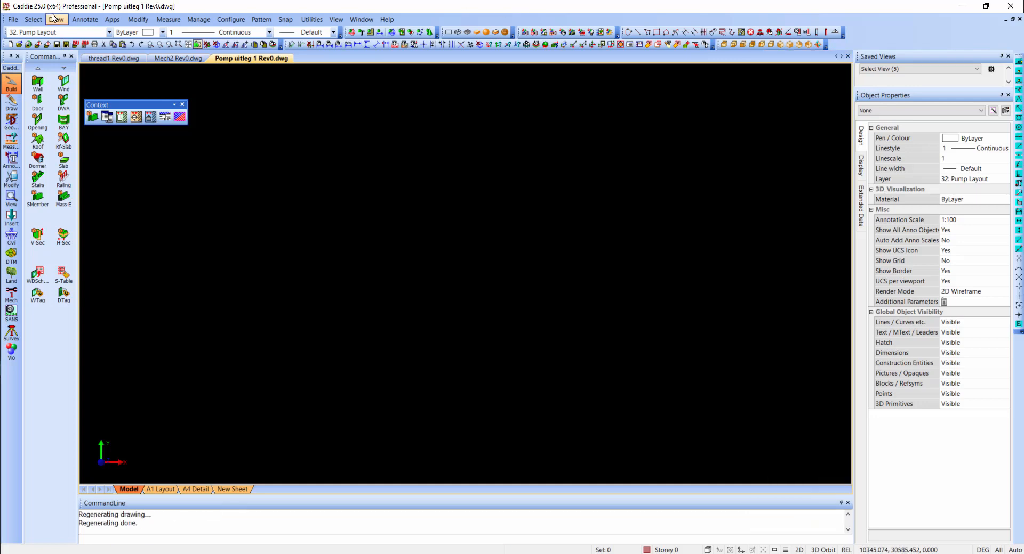
- Open the Catalogue and view the Default and Cameras palettes of the Caddie 25 Sample catalogue
{"action": "left_click", "coordinate": [336, 20]}
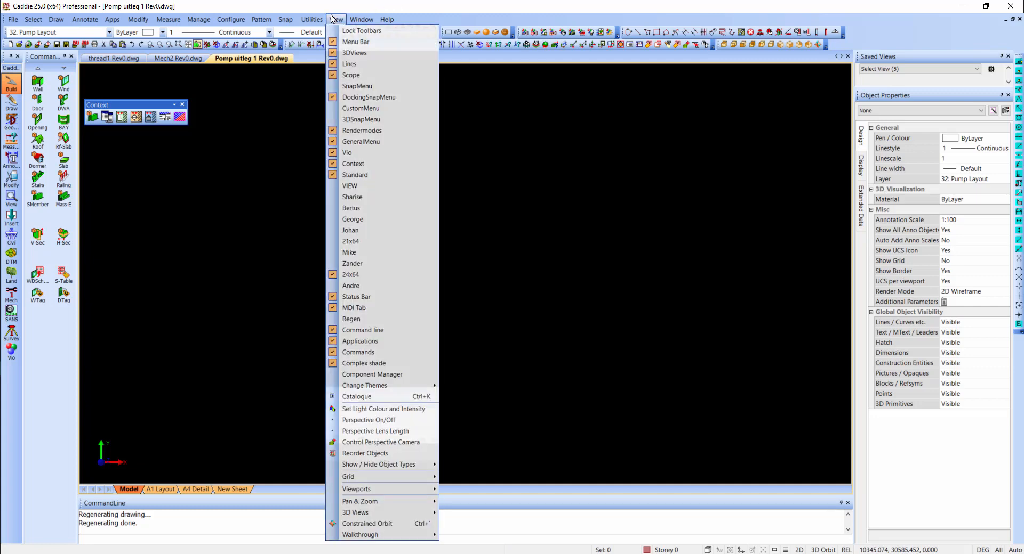
{"action": "left_click", "coordinate": [391, 399]}
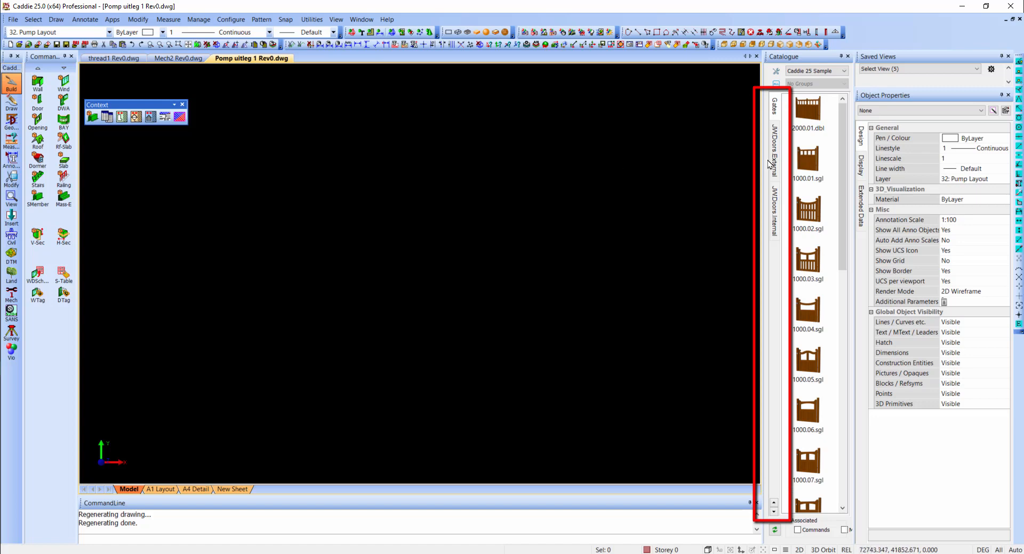
{"action": "scroll", "coordinate": [779, 161], "scroll_direction": "up", "scroll_amount": 10}
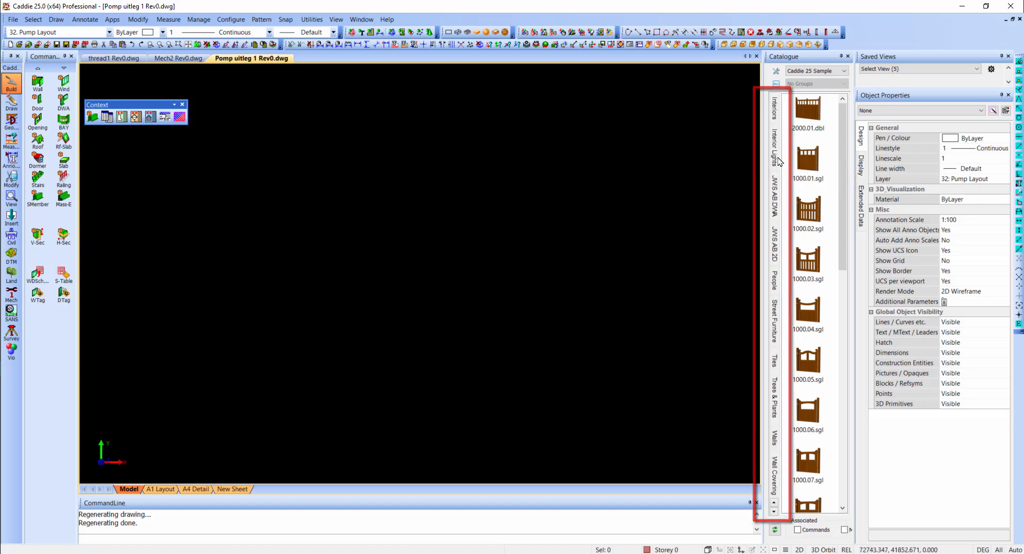
{"action": "scroll", "coordinate": [779, 161], "scroll_direction": "up", "scroll_amount": 3}
{"action": "left_click", "coordinate": [776, 109]}
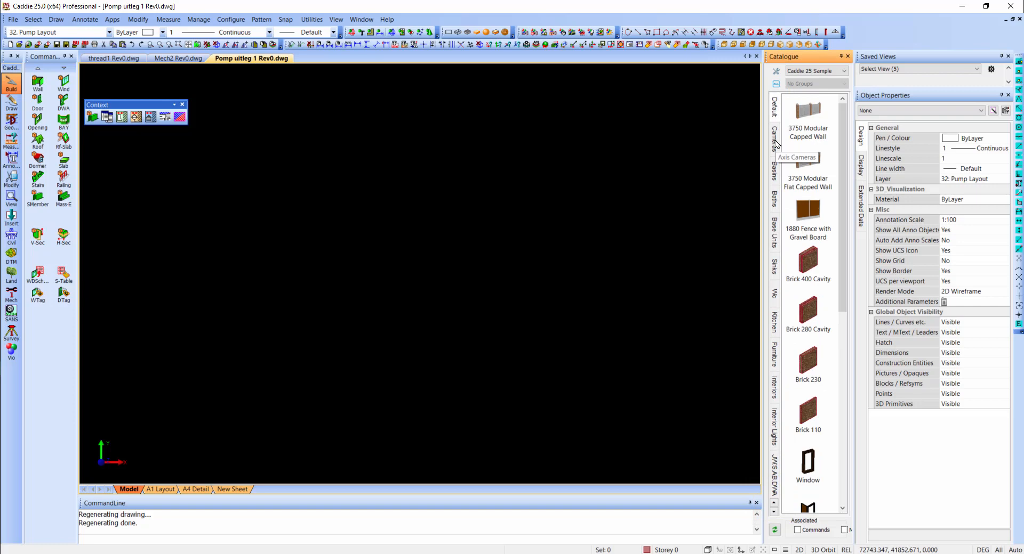
{"action": "left_click", "coordinate": [776, 141]}
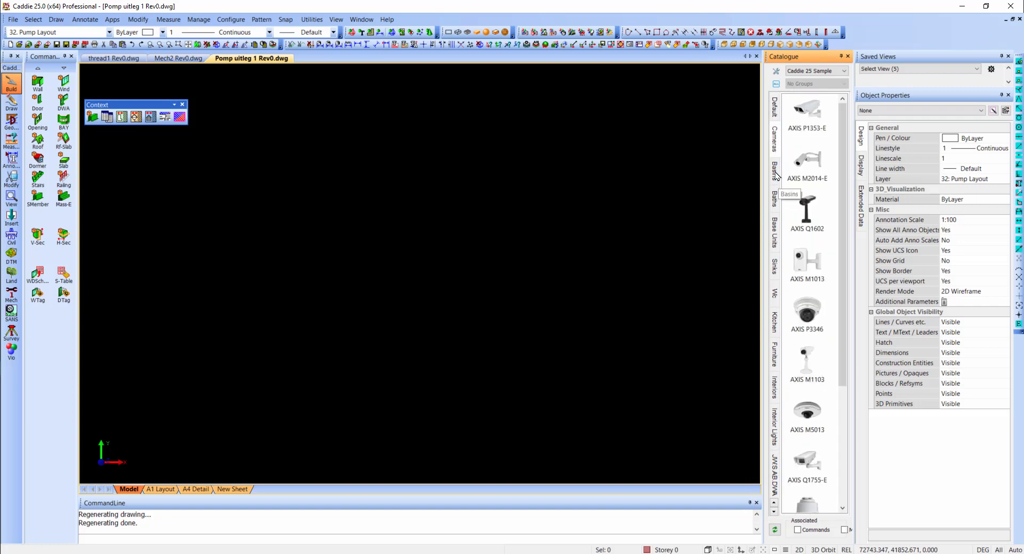
{"action": "left_click", "coordinate": [777, 110]}
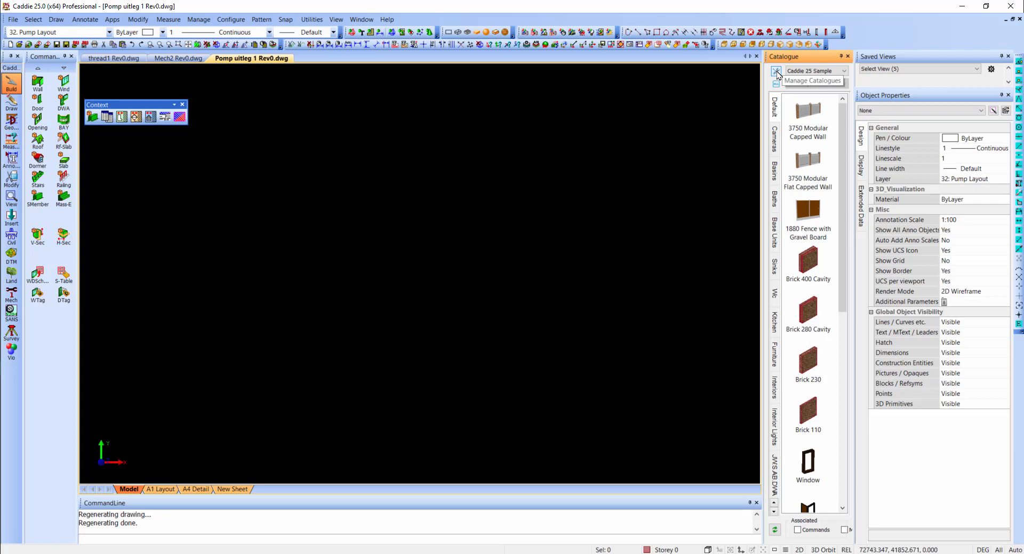
- Switch to the Construction catalogue and view its palettes of walls without foundations, external and internal, and its Slabs palette
{"action": "left_click", "coordinate": [795, 72]}
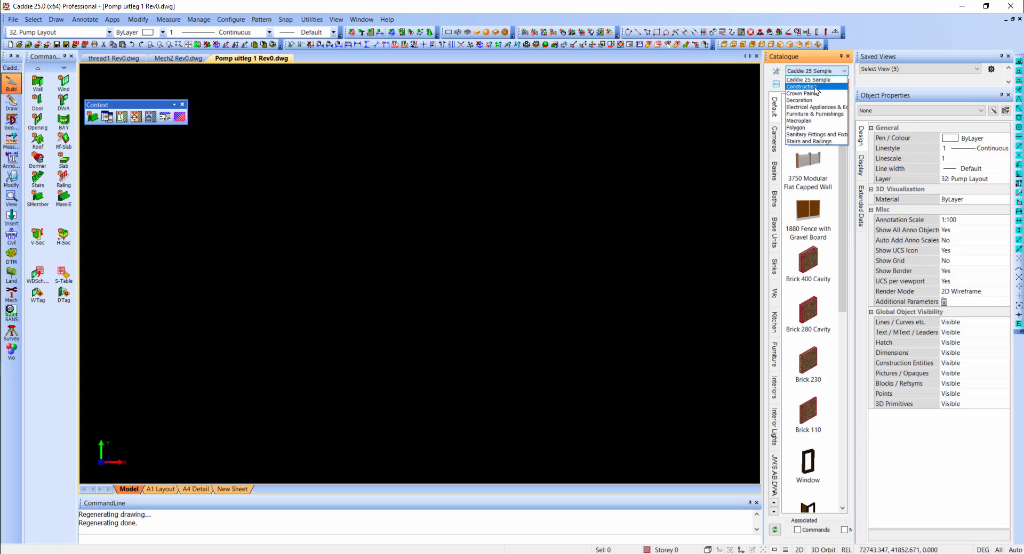
{"action": "left_click", "coordinate": [816, 86]}
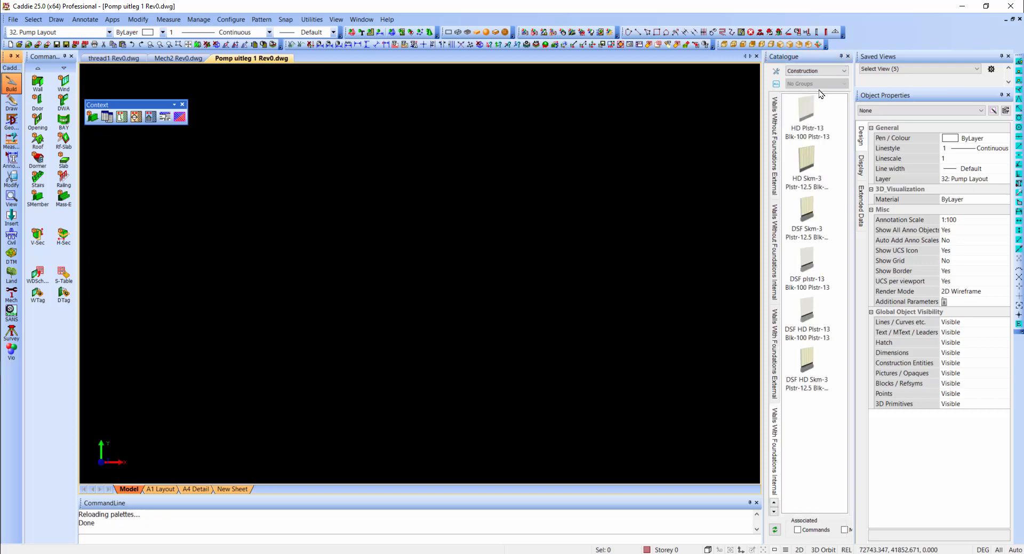
{"action": "left_click", "coordinate": [774, 130]}
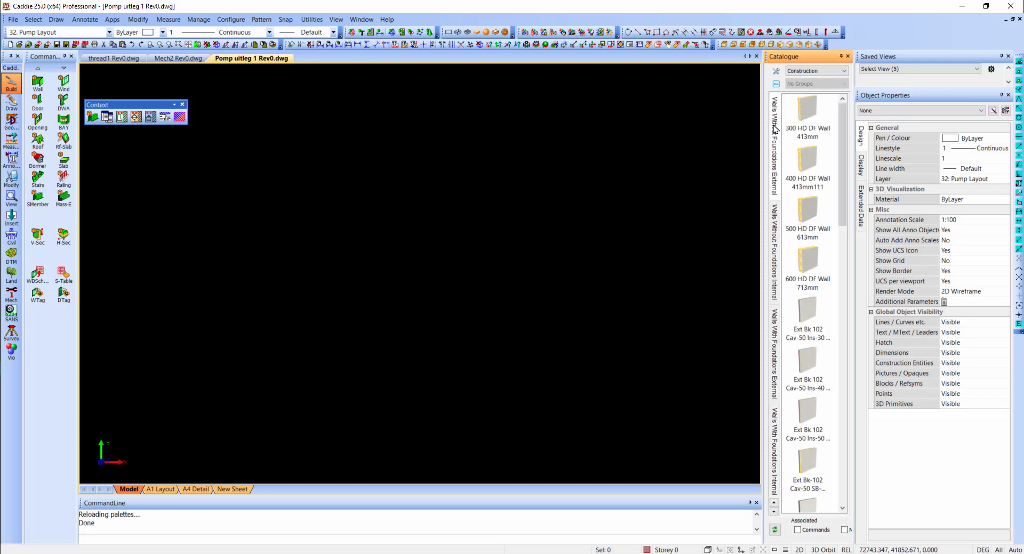
{"action": "left_click", "coordinate": [773, 241]}
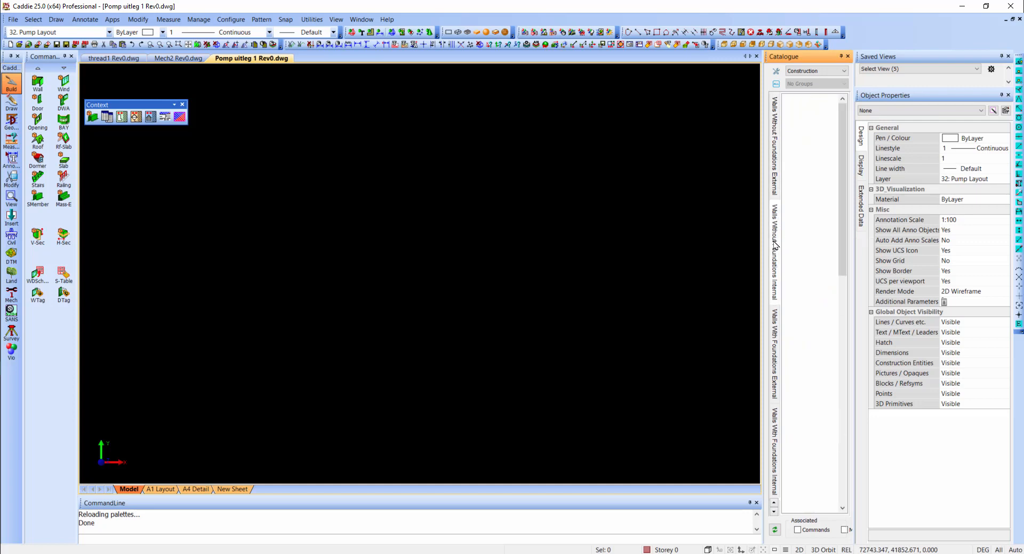
{"action": "scroll", "coordinate": [775, 230], "scroll_direction": "down", "scroll_amount": 3}
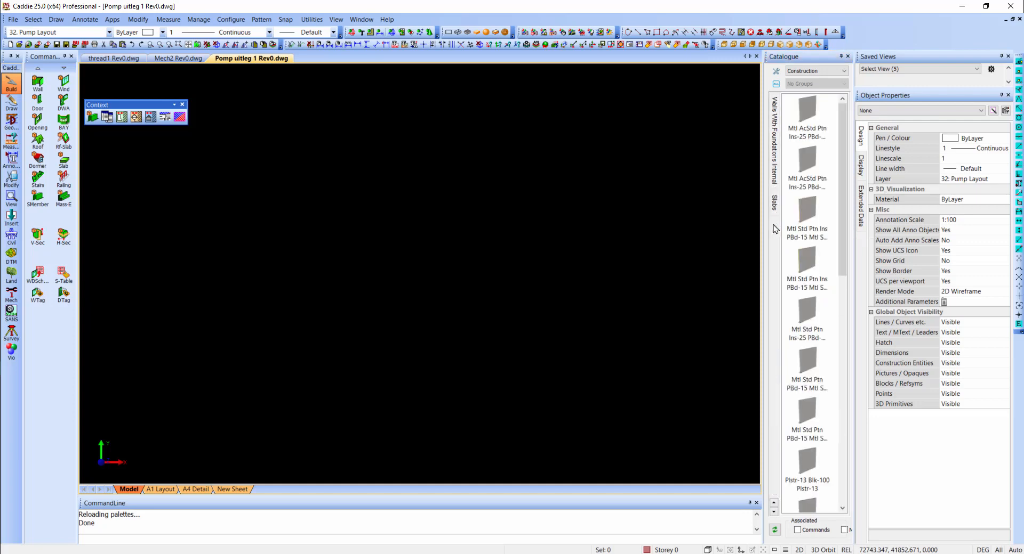
{"action": "left_click", "coordinate": [776, 211]}
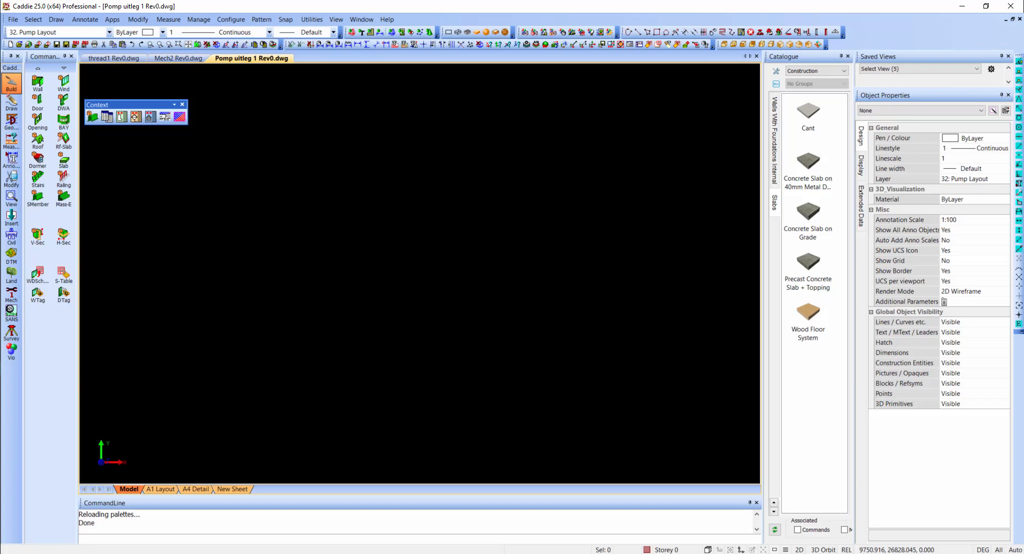
- Switch to the Decoration catalogue and look through the 1000x1500 and 2000x2800 rug palettes
{"action": "left_click", "coordinate": [795, 72]}
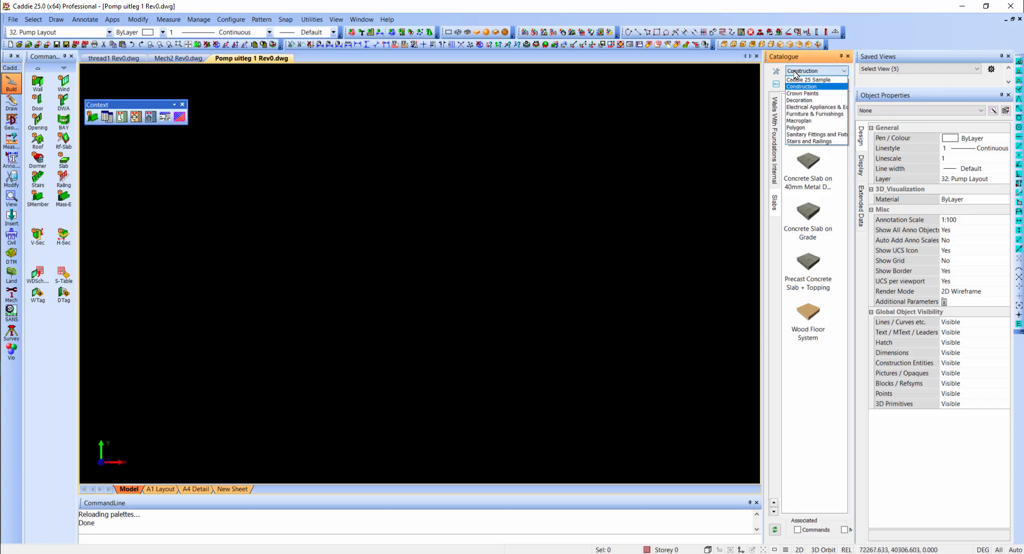
{"action": "left_click", "coordinate": [816, 101]}
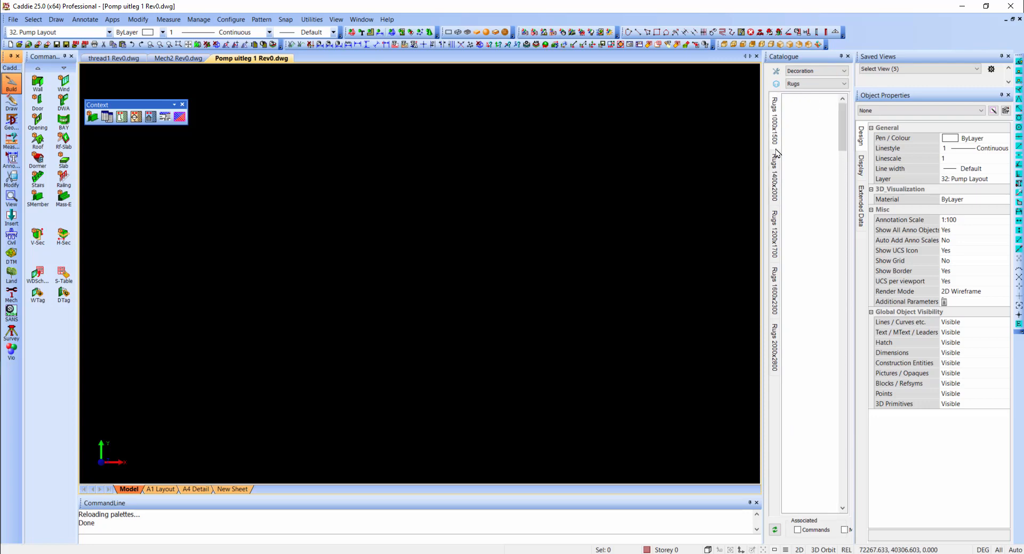
{"action": "left_click", "coordinate": [776, 152]}
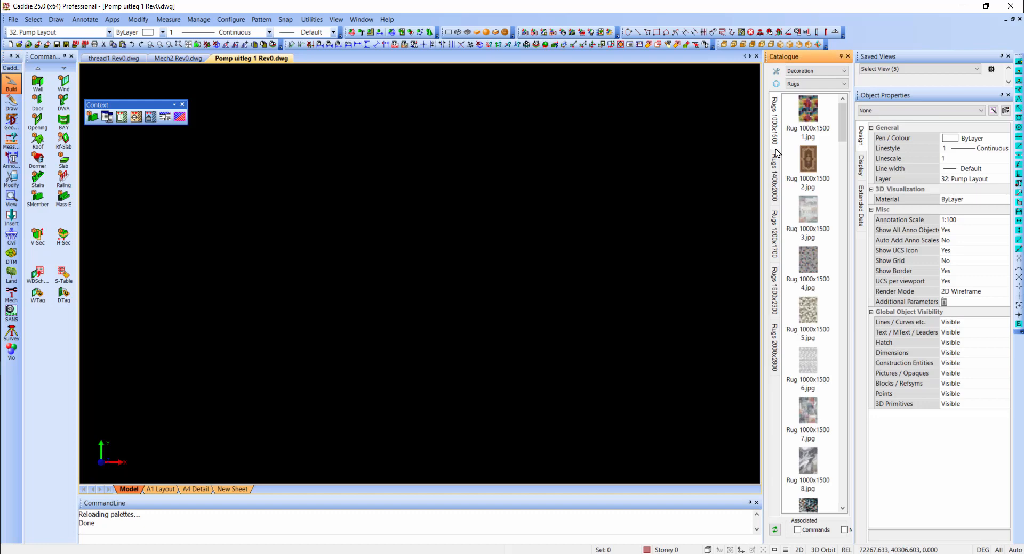
{"action": "scroll", "coordinate": [814, 192], "scroll_direction": "down", "scroll_amount": 7}
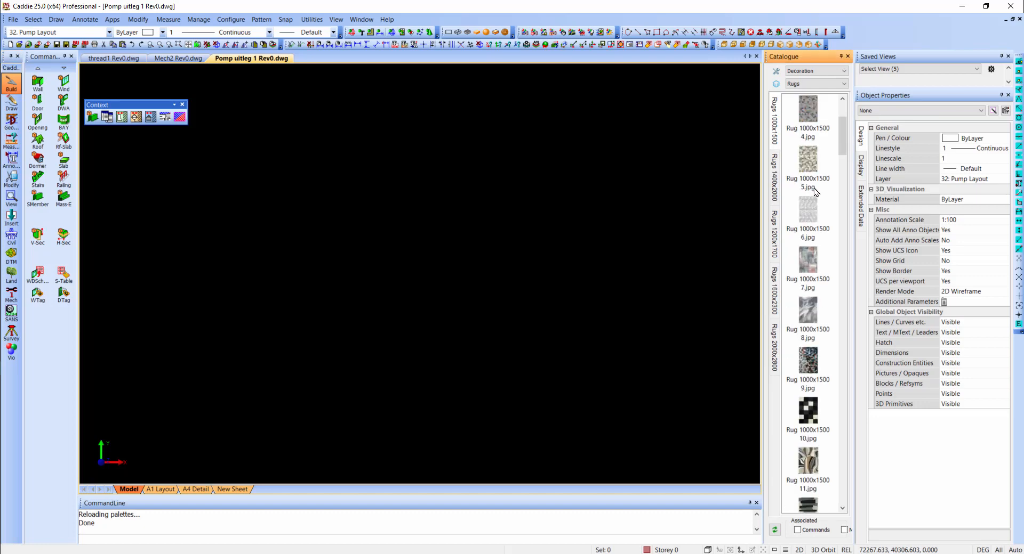
{"action": "scroll", "coordinate": [815, 192], "scroll_direction": "down", "scroll_amount": 3}
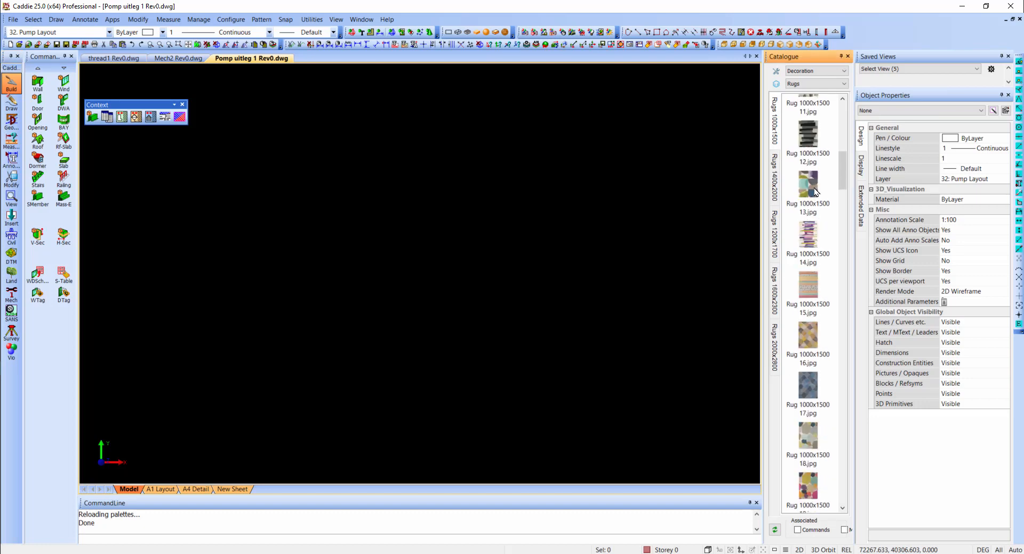
{"action": "scroll", "coordinate": [815, 192], "scroll_direction": "up", "scroll_amount": 10}
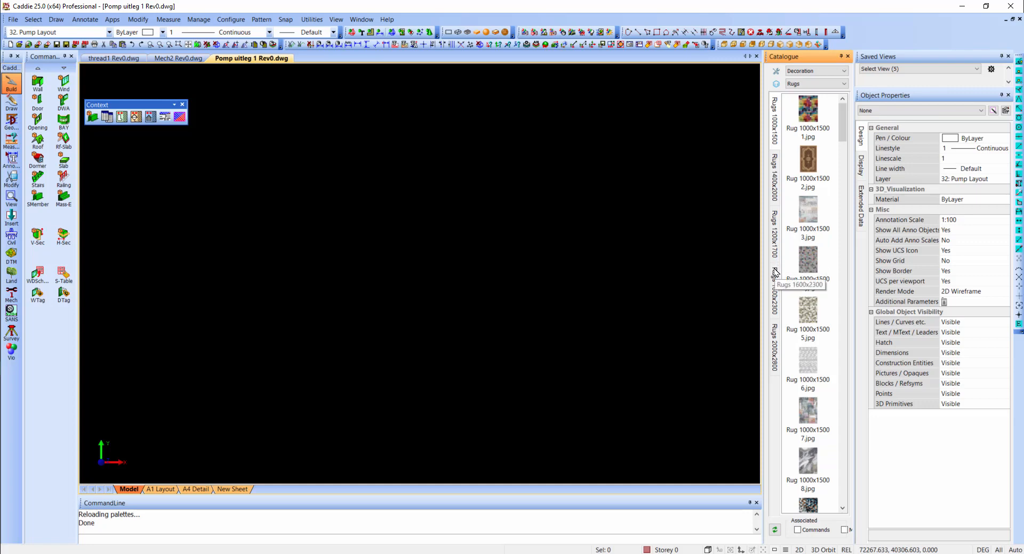
{"action": "left_click", "coordinate": [775, 333]}
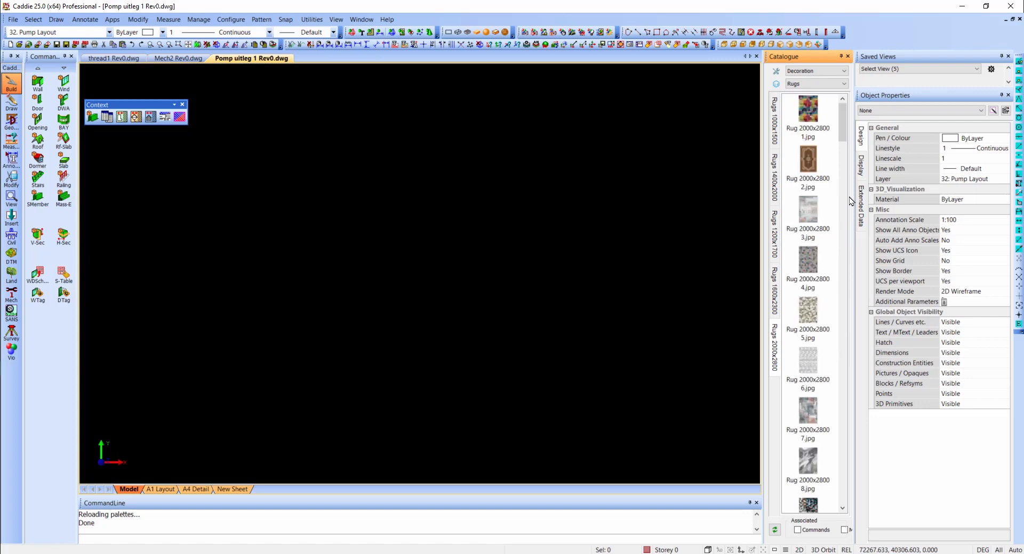
- Show the Painting & Prints group of the Decoration catalogue
{"action": "left_click", "coordinate": [821, 86]}
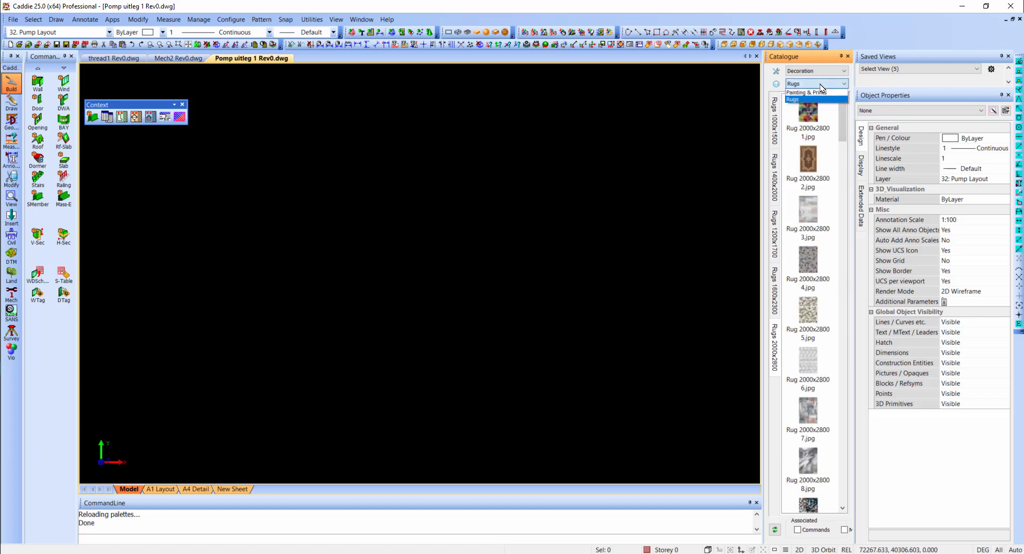
{"action": "left_click", "coordinate": [821, 85]}
{"action": "left_click", "coordinate": [827, 87]}
{"action": "left_click", "coordinate": [828, 92]}
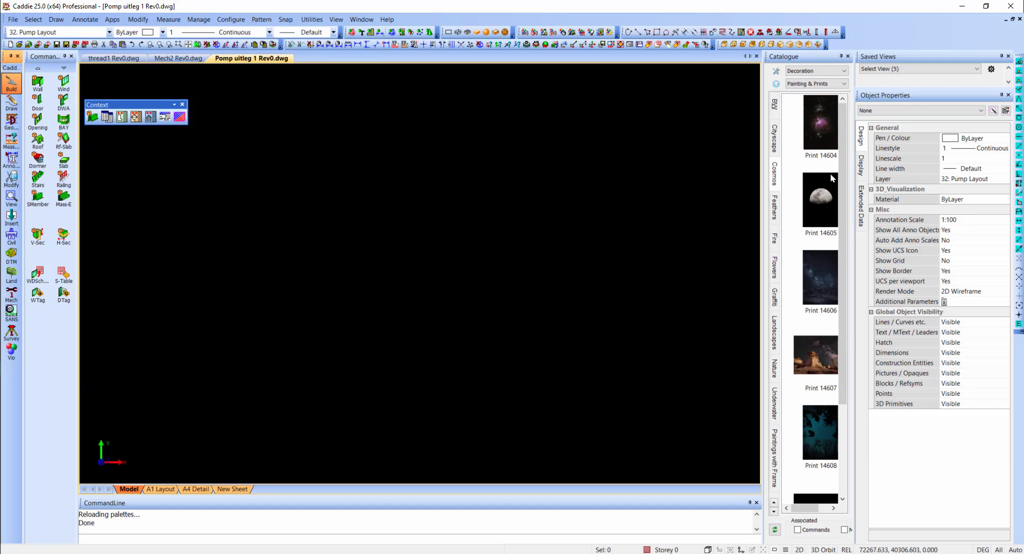
- Switch to the Electrical Appliances catalogue and look through its ceiling and pendant lighting
{"action": "left_click", "coordinate": [822, 73]}
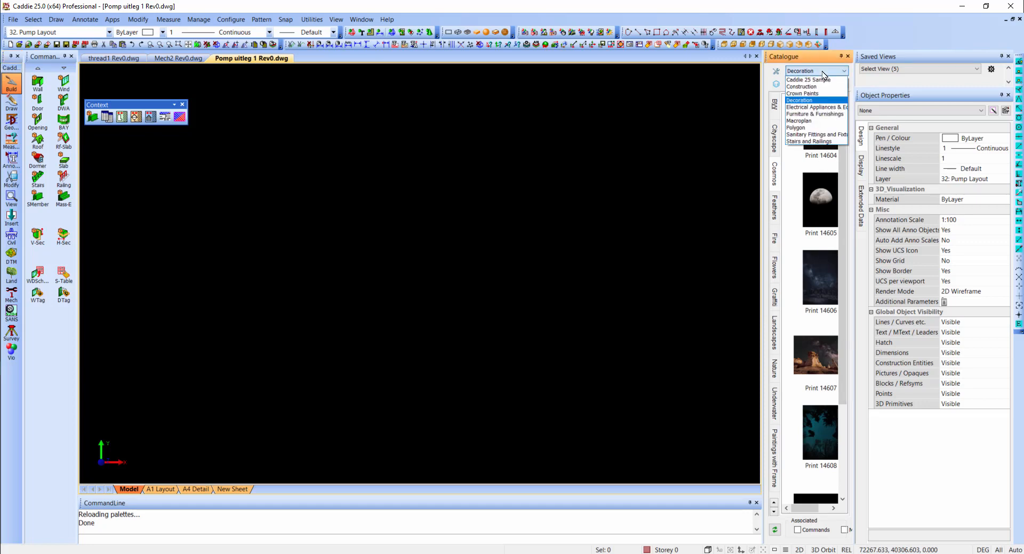
{"action": "left_click", "coordinate": [820, 107]}
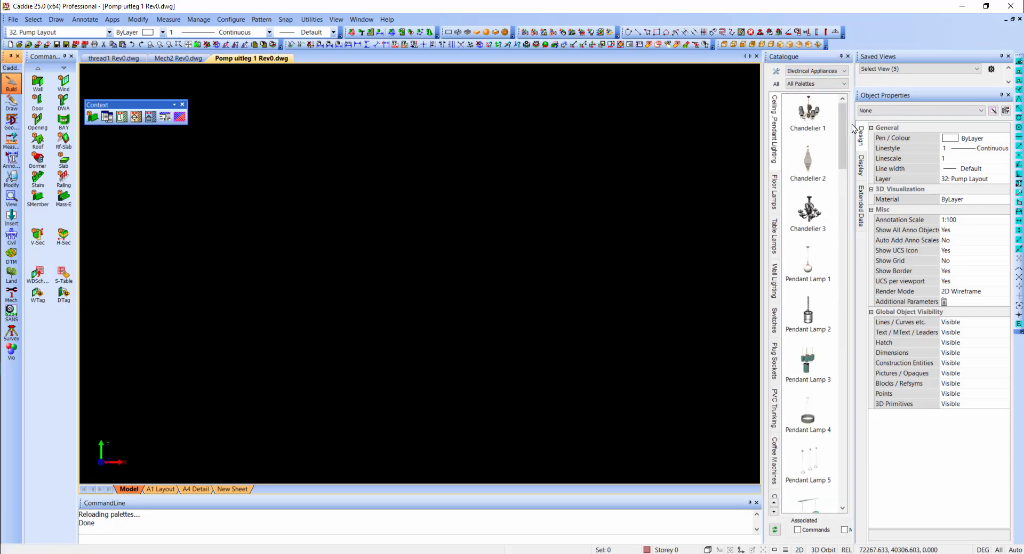
{"action": "scroll", "coordinate": [800, 198], "scroll_direction": "down", "scroll_amount": 8}
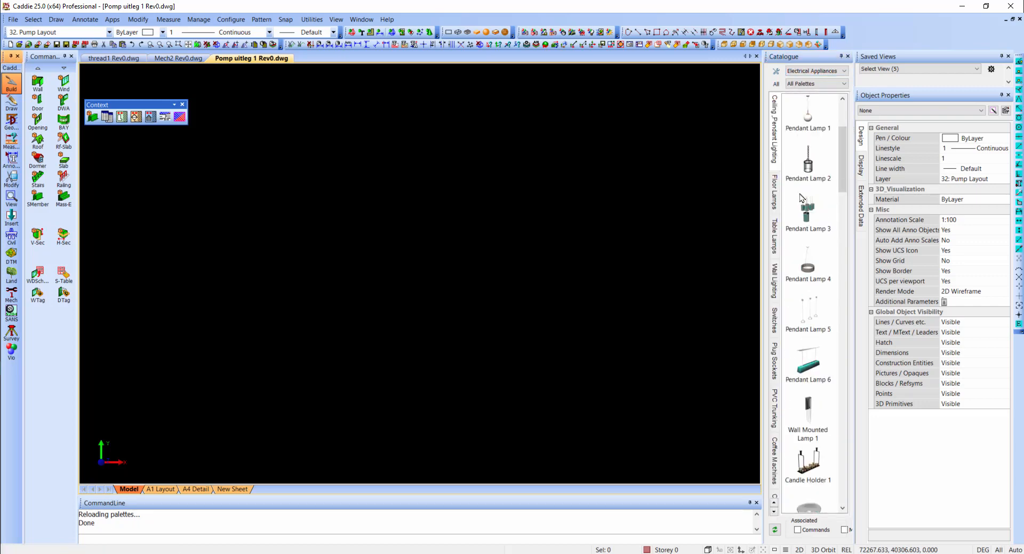
{"action": "scroll", "coordinate": [800, 197], "scroll_direction": "down", "scroll_amount": 6}
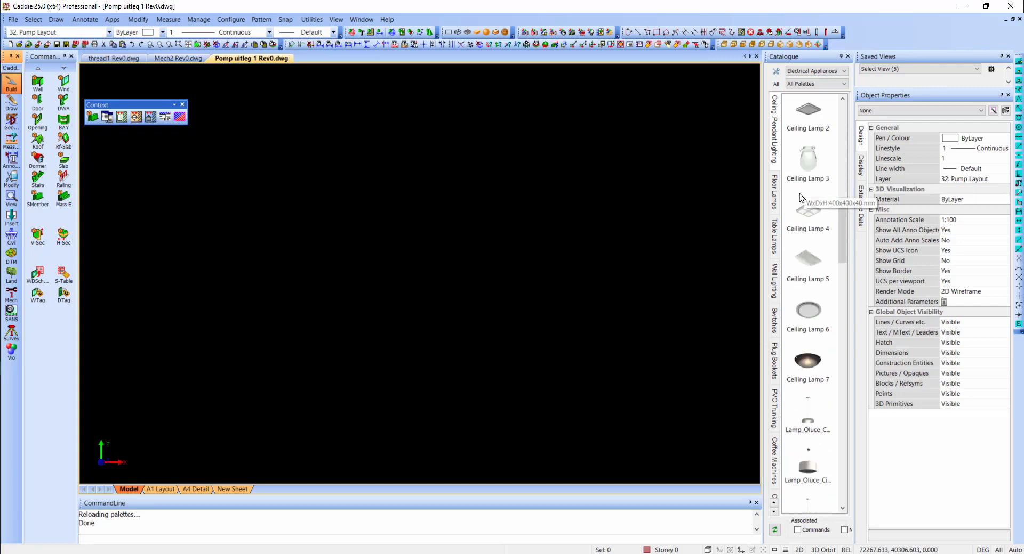
{"action": "scroll", "coordinate": [800, 198], "scroll_direction": "down", "scroll_amount": 9}
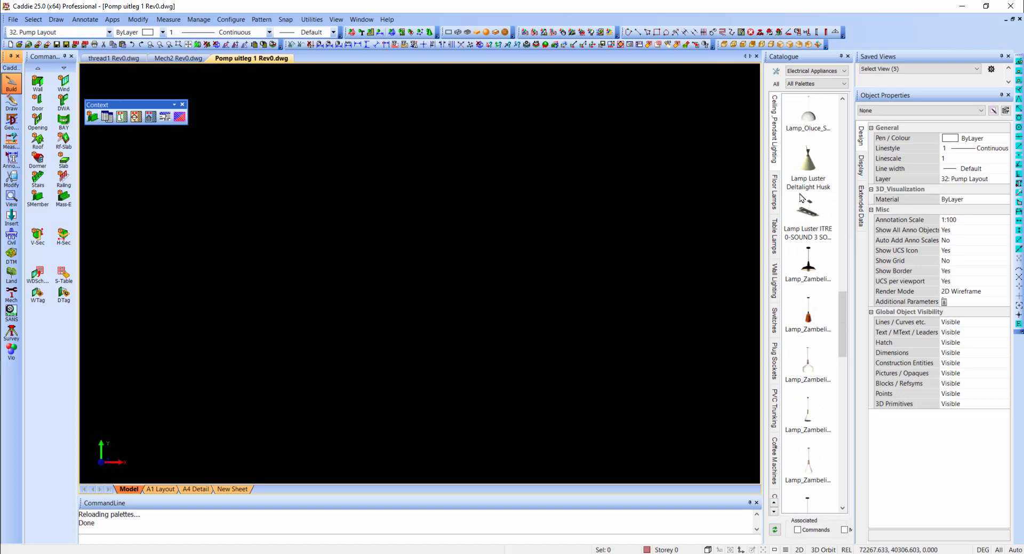
{"action": "scroll", "coordinate": [801, 197], "scroll_direction": "up", "scroll_amount": 9}
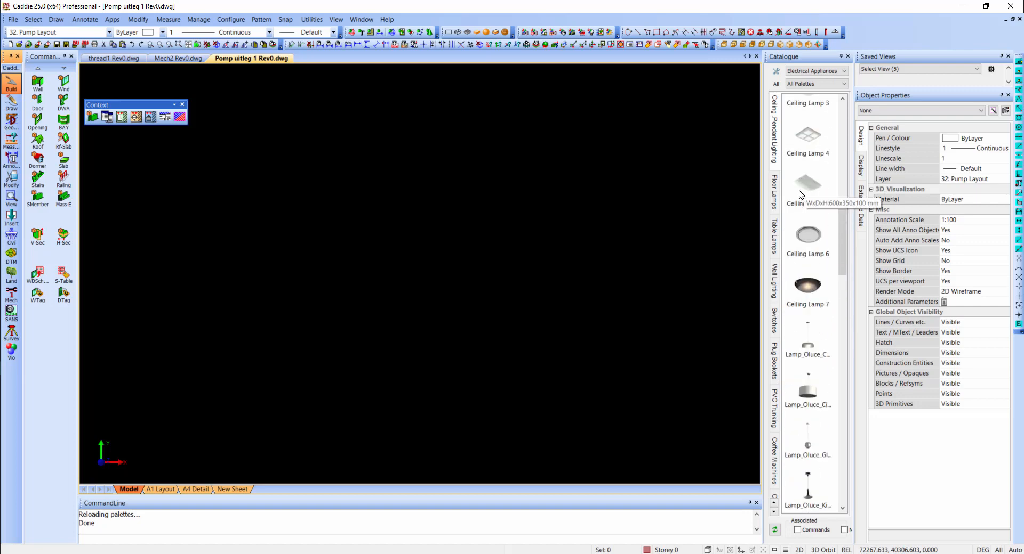
- View the Floor Lamps and Switches palettes of the Electrical Appliances catalogue
{"action": "left_click", "coordinate": [776, 202]}
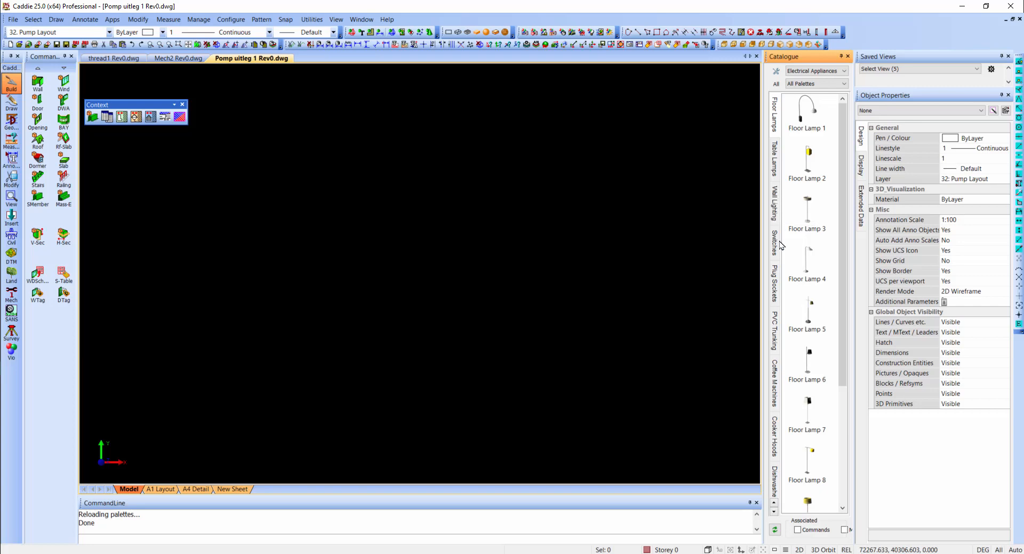
{"action": "left_click", "coordinate": [777, 249]}
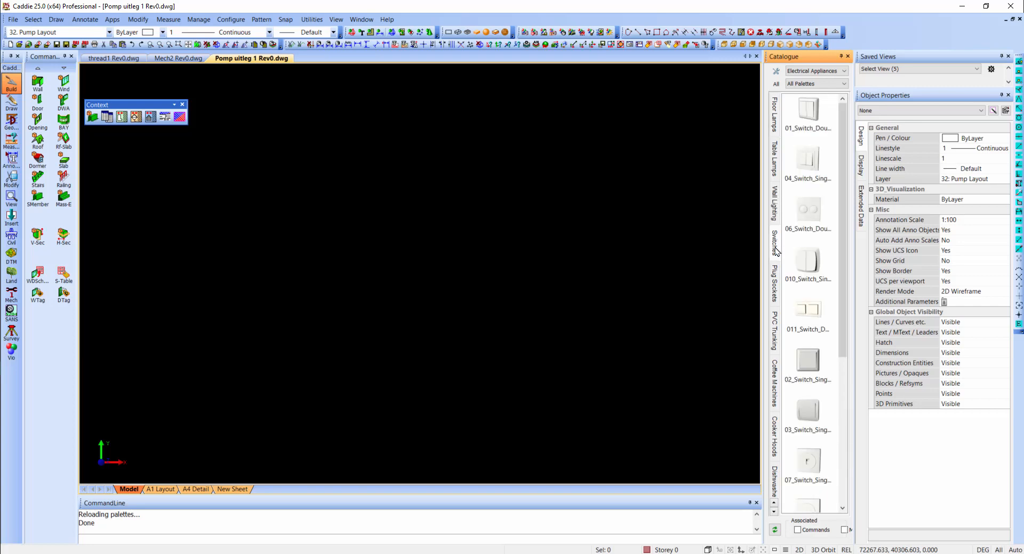
{"action": "scroll", "coordinate": [613, 244], "scroll_direction": "down", "scroll_amount": 5}
{"action": "scroll", "coordinate": [603, 242], "scroll_direction": "up", "scroll_amount": 2}
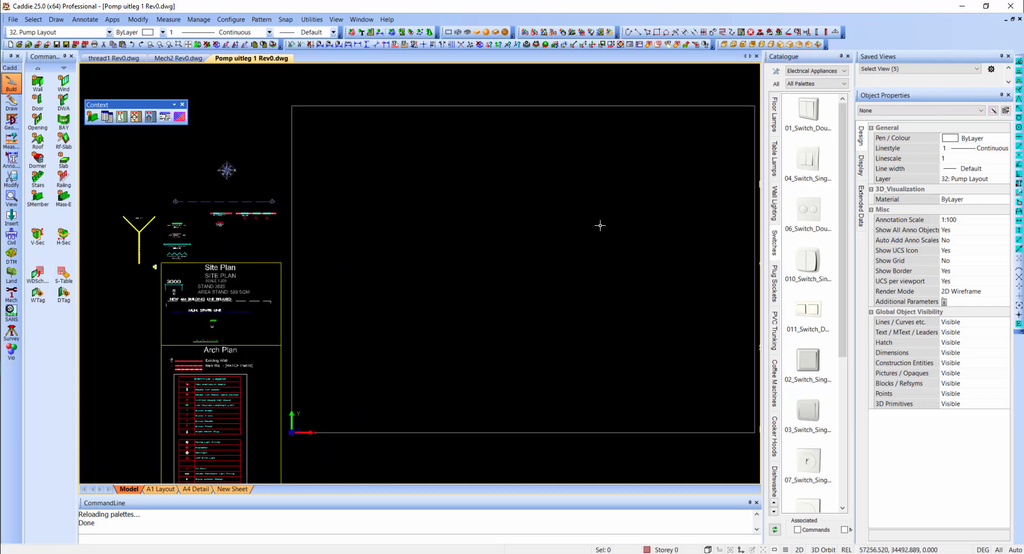
- Start a wall with the New Wall style and a wall height of 2720
{"action": "middle_click_drag", "start_coordinate": [245, 226], "coordinate": [224, 217]}
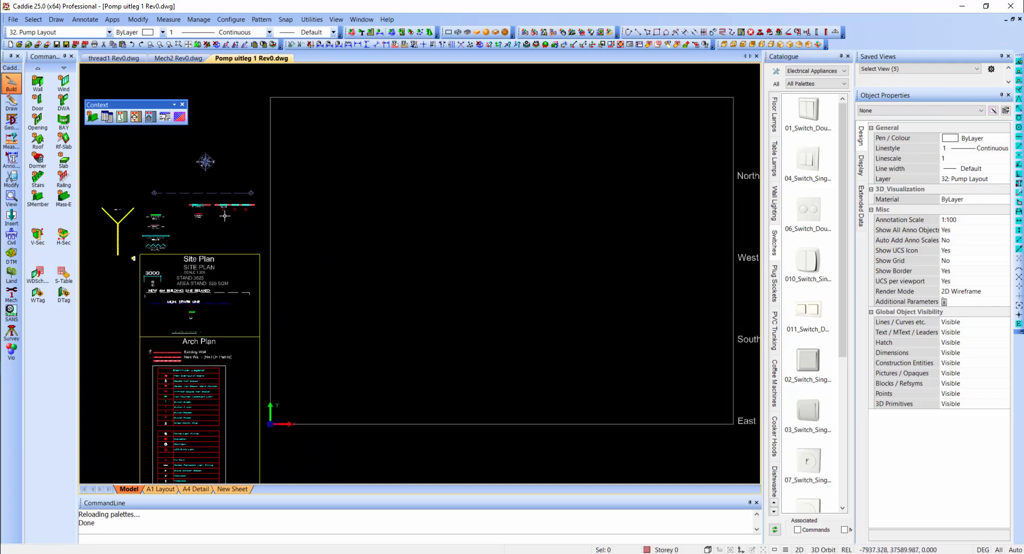
{"action": "left_click", "coordinate": [37, 83]}
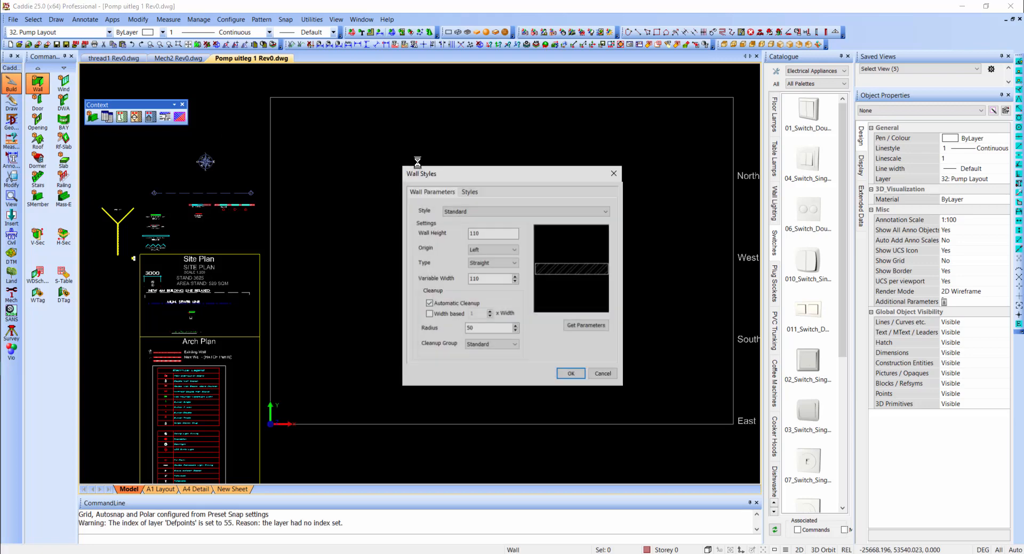
{"action": "double_click", "coordinate": [487, 231]}
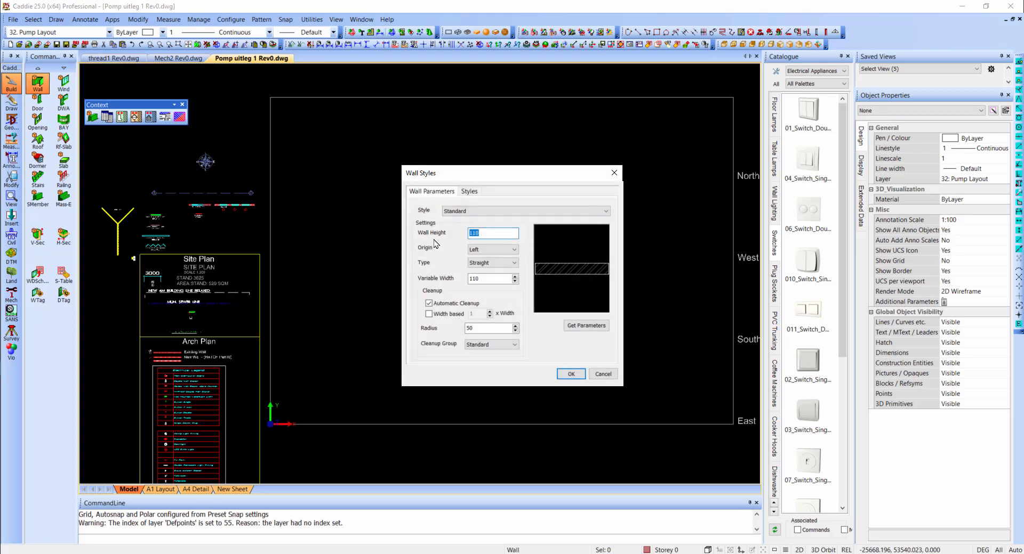
{"action": "type", "text": "2720"}
{"action": "double_click", "coordinate": [498, 279]}
{"action": "type", "text": "220"}
{"action": "left_click", "coordinate": [487, 211]}
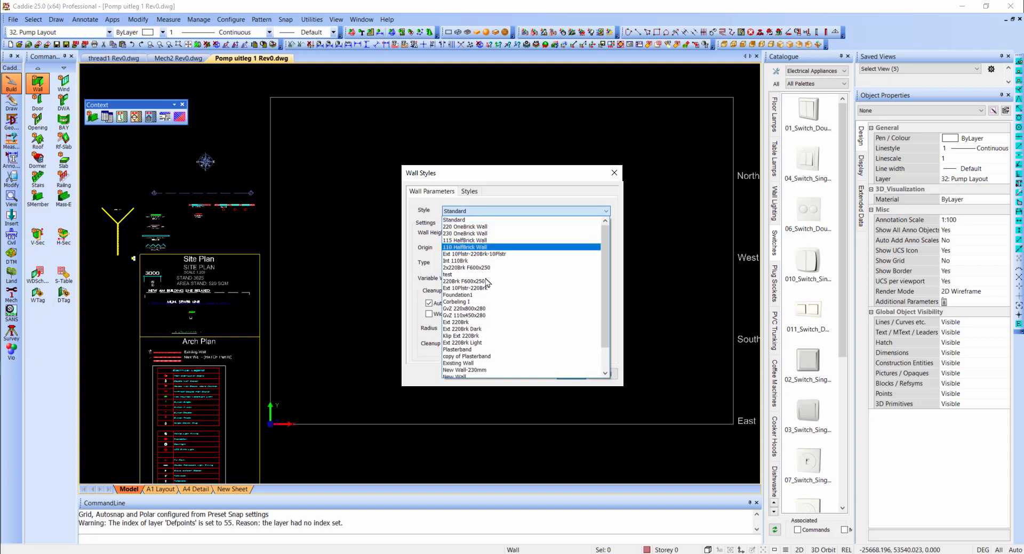
{"action": "scroll", "coordinate": [476, 377], "scroll_direction": "down", "scroll_amount": 1}
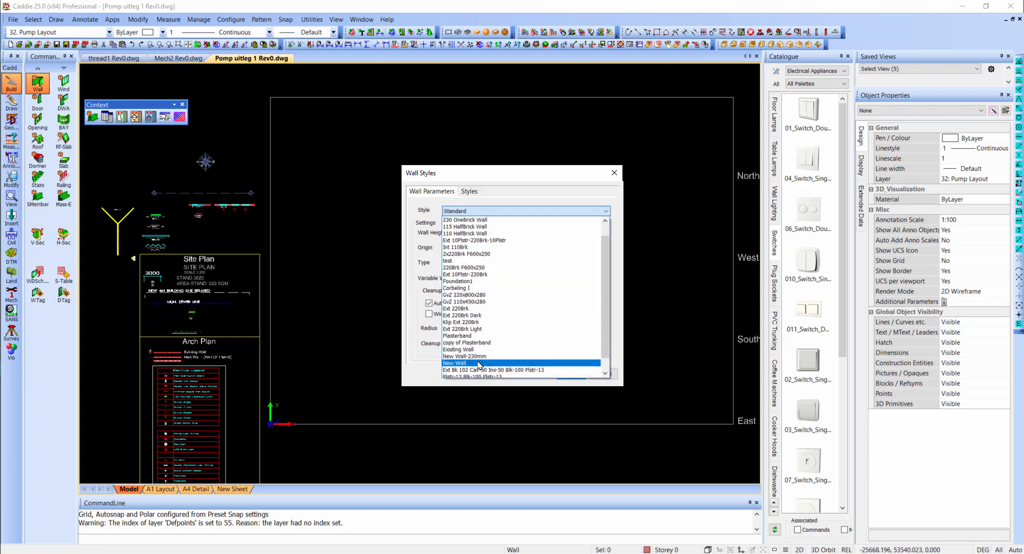
{"action": "left_click", "coordinate": [470, 374]}
{"action": "left_click", "coordinate": [570, 372]}
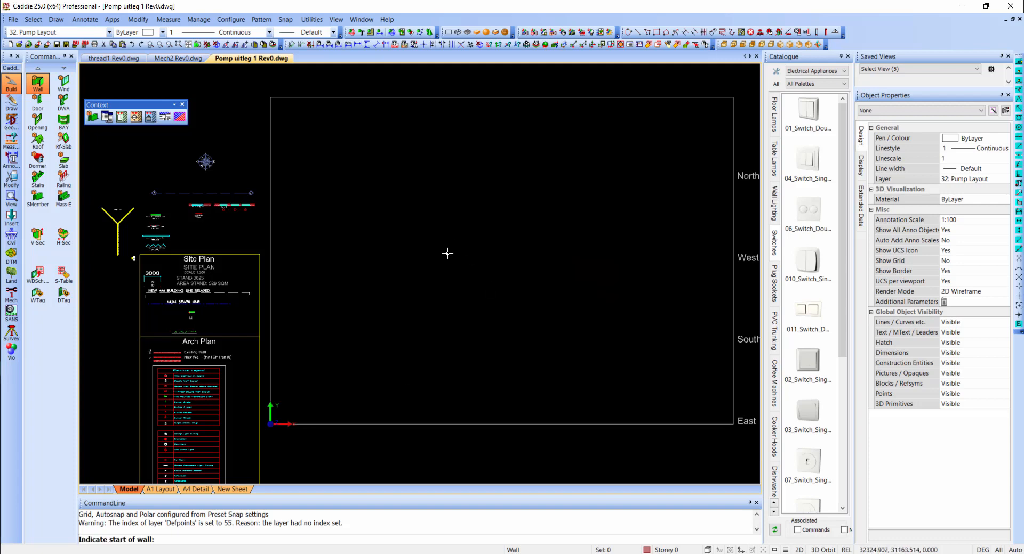
- Draw one short, nearly horizontal wall inside the empty drawing frame and view it in 3D
{"action": "left_click", "coordinate": [448, 252]}
{"action": "left_click", "coordinate": [483, 251]}
{"action": "key", "text": "Escape"}
{"action": "scroll", "coordinate": [474, 253], "scroll_direction": "up", "scroll_amount": 5}
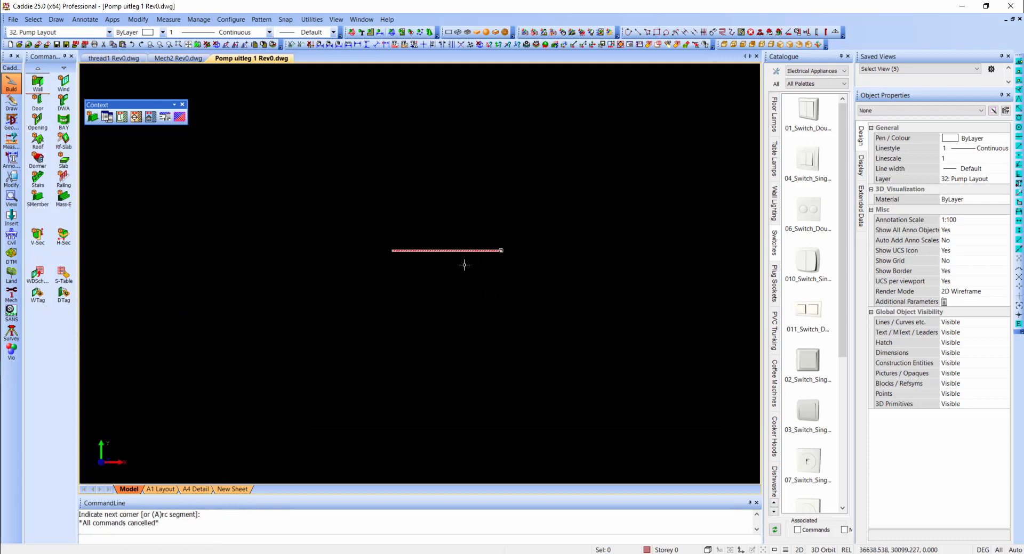
{"action": "middle_click_drag", "start_coordinate": [464, 266], "coordinate": [455, 140], "text": "shift"}
{"action": "mouse_move", "coordinate": [546, 251]}
{"action": "middle_mouse_down", "text": "shift"}
{"action": "mouse_move", "coordinate": [515, 130]}
{"action": "mouse_move", "coordinate": [606, 283]}
{"action": "mouse_move", "coordinate": [555, 226]}
{"action": "mouse_move", "coordinate": [574, 244]}
{"action": "mouse_move", "coordinate": [469, 217]}
{"action": "middle_mouse_up", "text": "shift"}
{"action": "scroll", "coordinate": [507, 245], "scroll_direction": "up", "scroll_amount": 2}
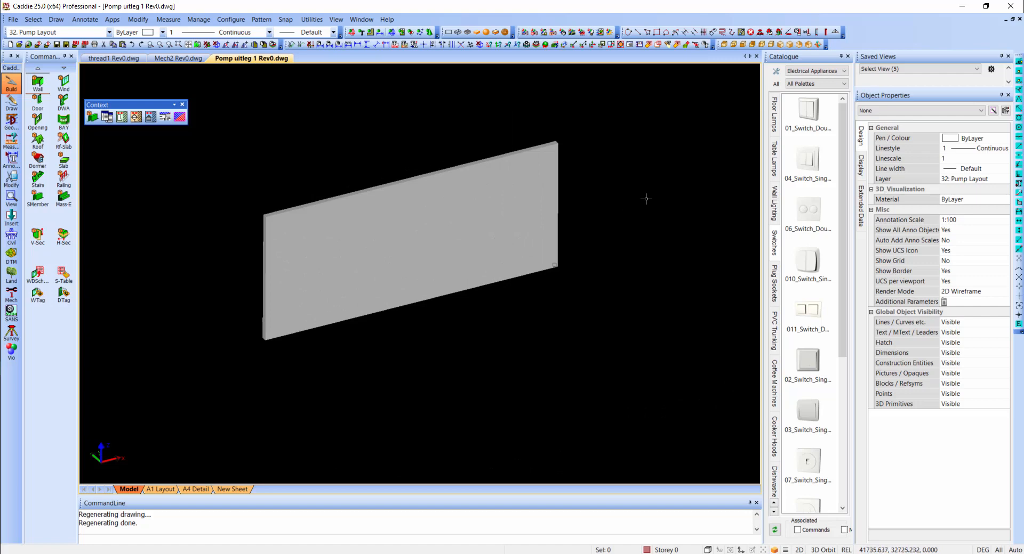
{"action": "left_click_drag", "start_coordinate": [808, 111], "coordinate": [480, 210]}
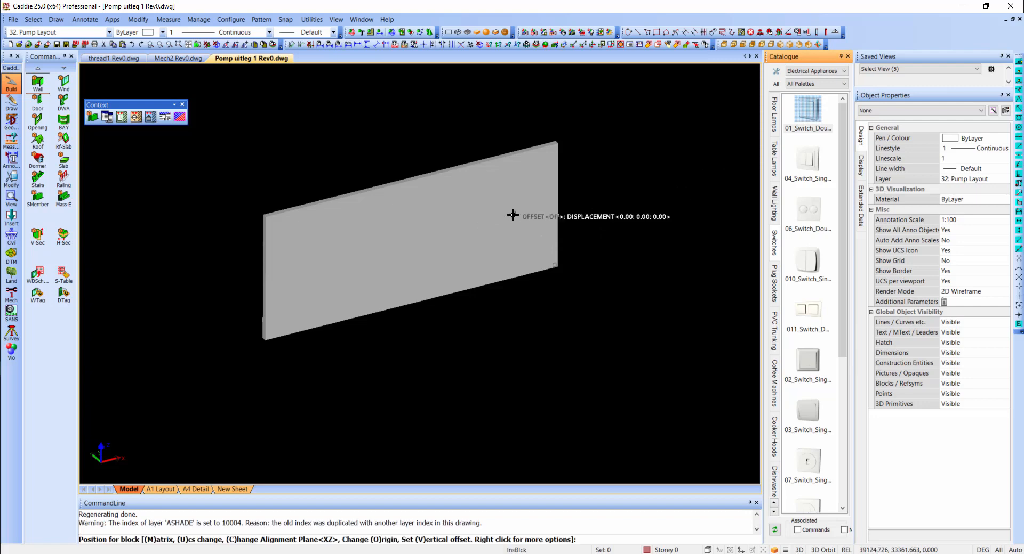
{"action": "scroll", "coordinate": [513, 215], "scroll_direction": "up", "scroll_amount": 3}
{"action": "scroll", "coordinate": [525, 206], "scroll_direction": "down", "scroll_amount": 2}
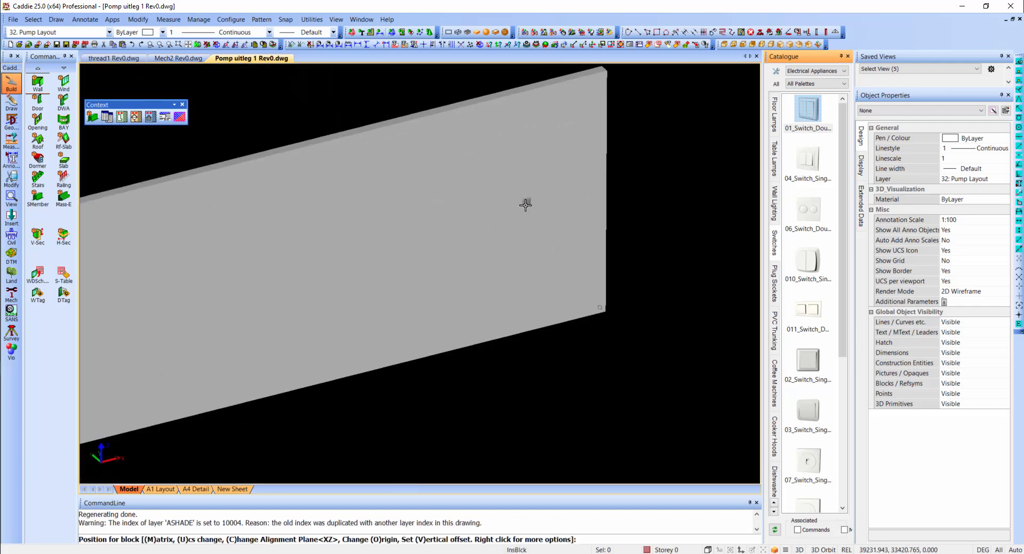
{"action": "scroll", "coordinate": [526, 205], "scroll_direction": "down", "scroll_amount": 1}
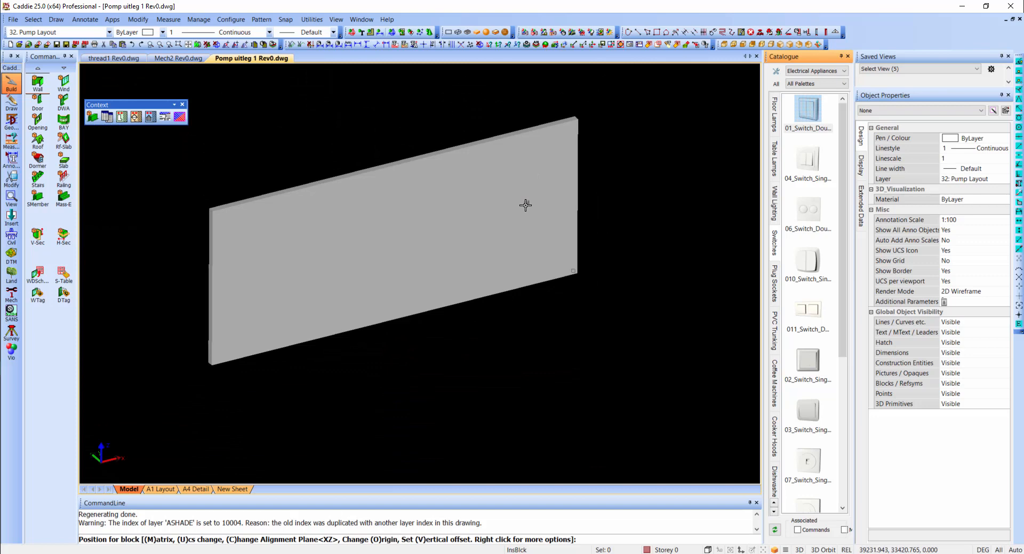
{"action": "key", "text": "Escape"}
{"action": "scroll", "coordinate": [438, 212], "scroll_direction": "down", "scroll_amount": 2}
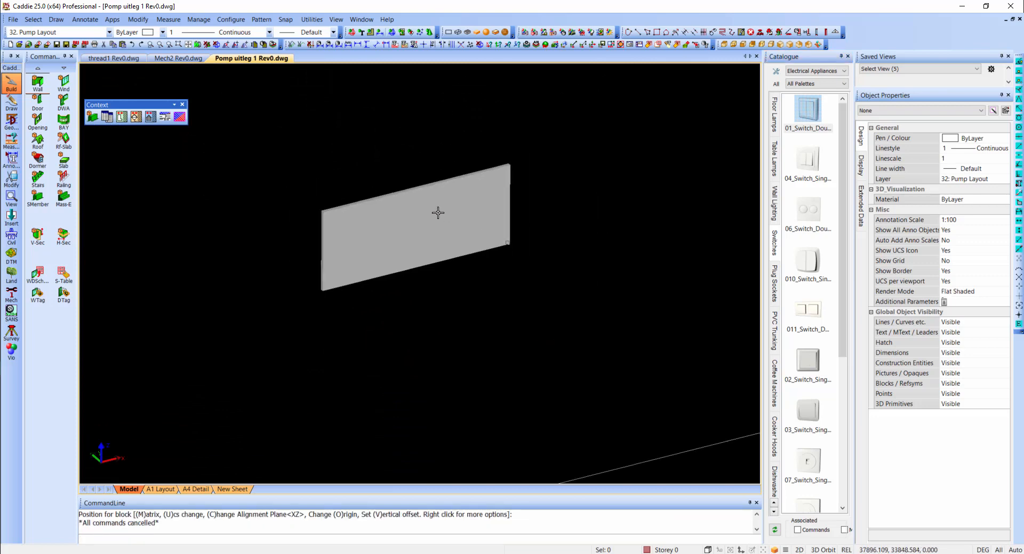
- Draw a second New Wall wall, 2720 high, from the end of the first wall to form a corner
{"action": "left_click", "coordinate": [322, 217]}
{"action": "left_click", "coordinate": [107, 117]}
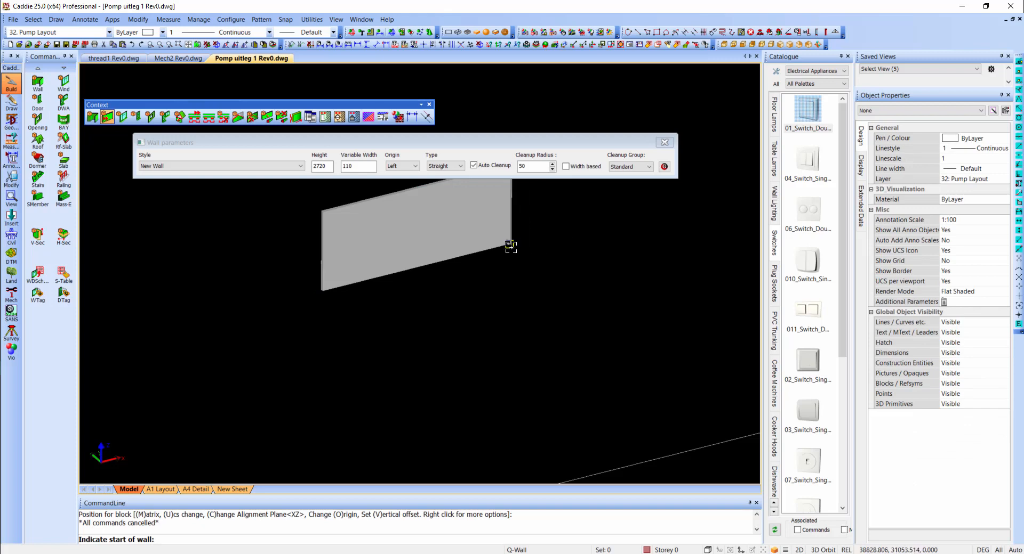
{"action": "left_click", "coordinate": [511, 247]}
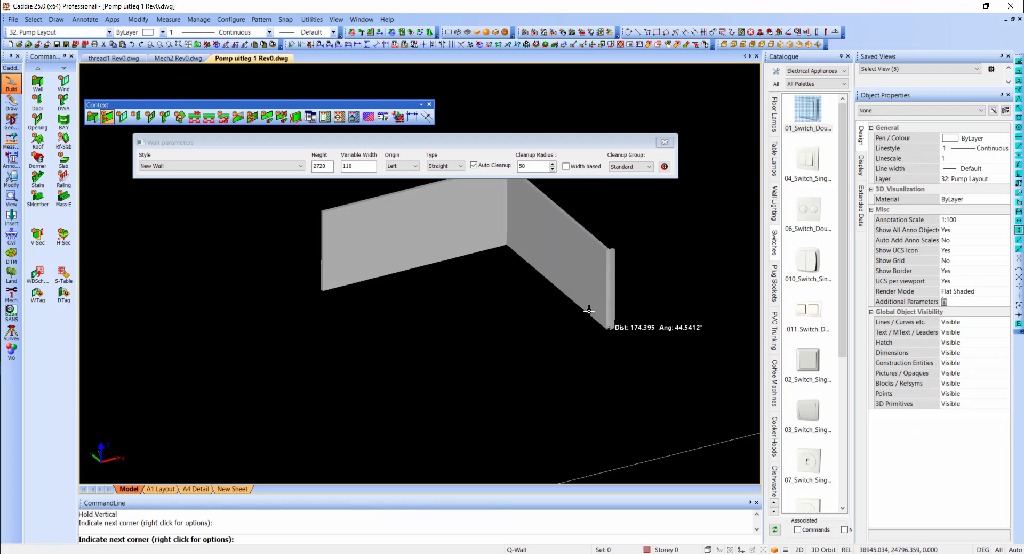
{"action": "left_click", "coordinate": [608, 328]}
{"action": "key", "text": "Escape"}
- Insert the 01 double switch on the wall to the right of the inner corner, with a vertical offset of 1500 according to WCS
{"action": "middle_click_drag", "start_coordinate": [609, 280], "coordinate": [606, 247], "text": "shift"}
{"action": "middle_click_drag", "start_coordinate": [417, 198], "coordinate": [488, 336], "text": "shift"}
{"action": "scroll", "coordinate": [440, 229], "scroll_direction": "up", "scroll_amount": 5}
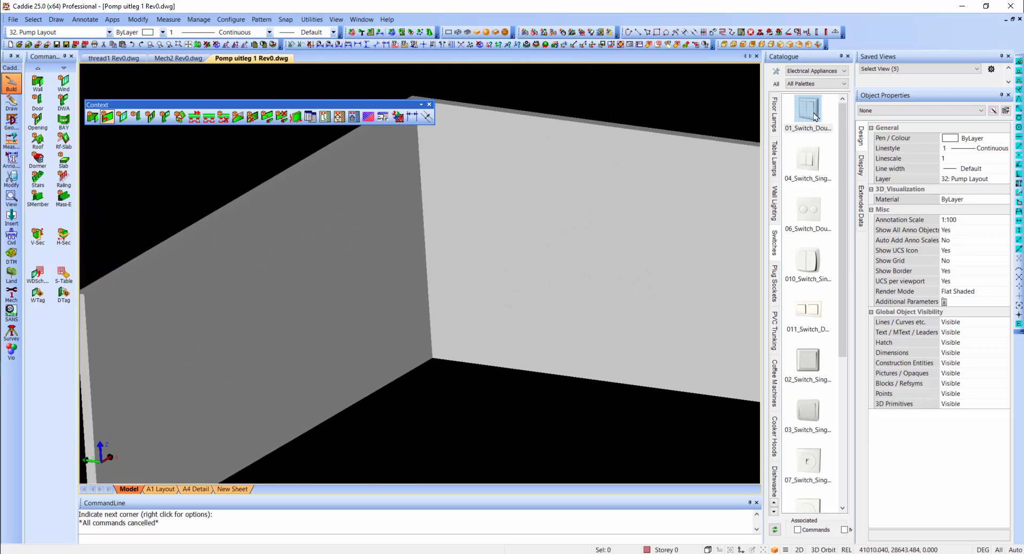
{"action": "left_click_drag", "start_coordinate": [815, 116], "coordinate": [396, 240]}
{"action": "scroll", "coordinate": [400, 232], "scroll_direction": "up", "scroll_amount": 3}
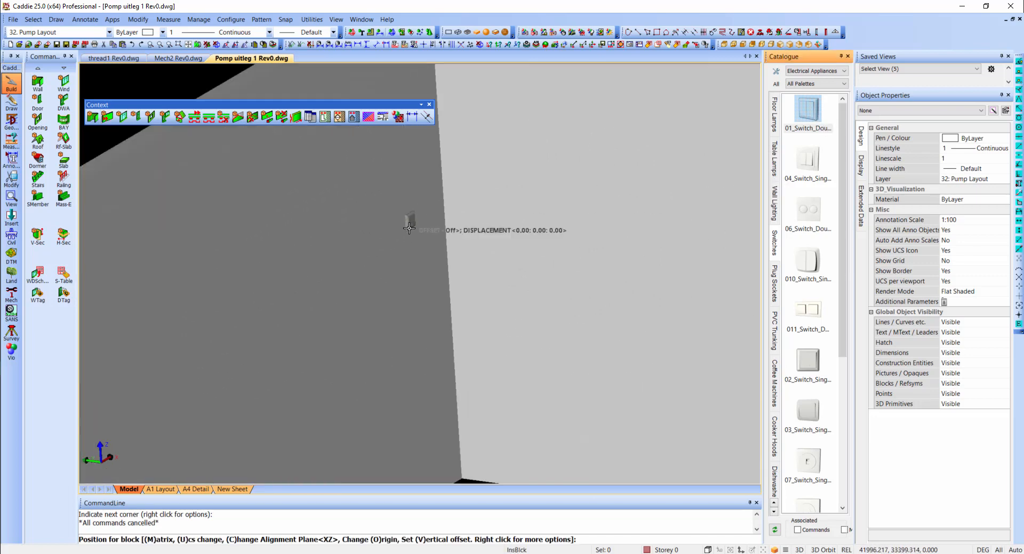
{"action": "scroll", "coordinate": [494, 248], "scroll_direction": "down", "scroll_amount": 3}
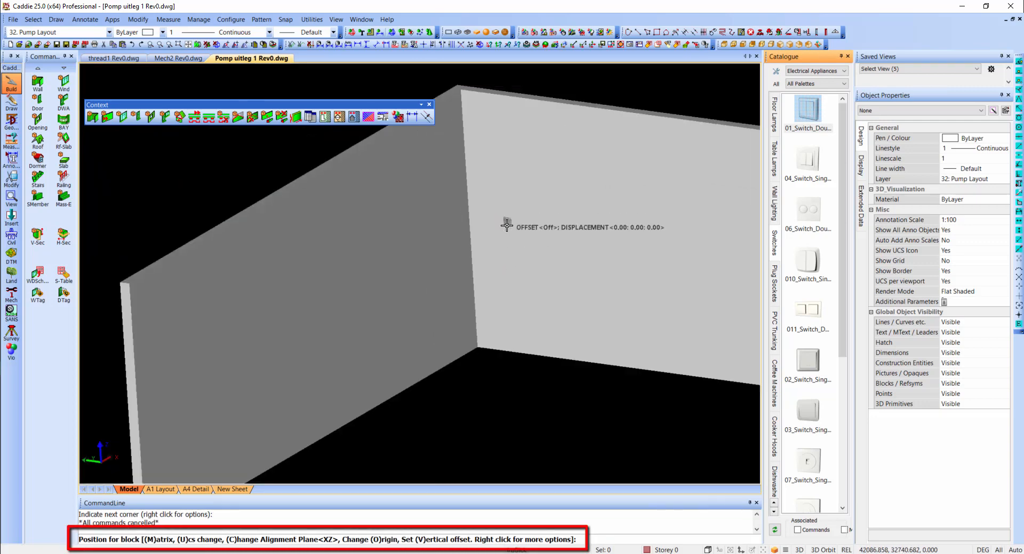
{"action": "key", "text": "v"}
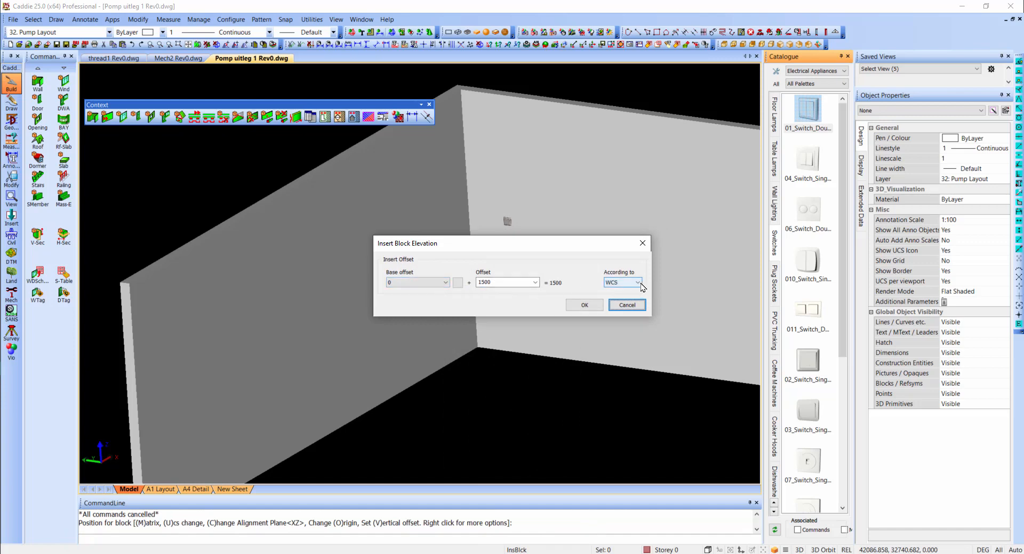
{"action": "left_click", "coordinate": [588, 305]}
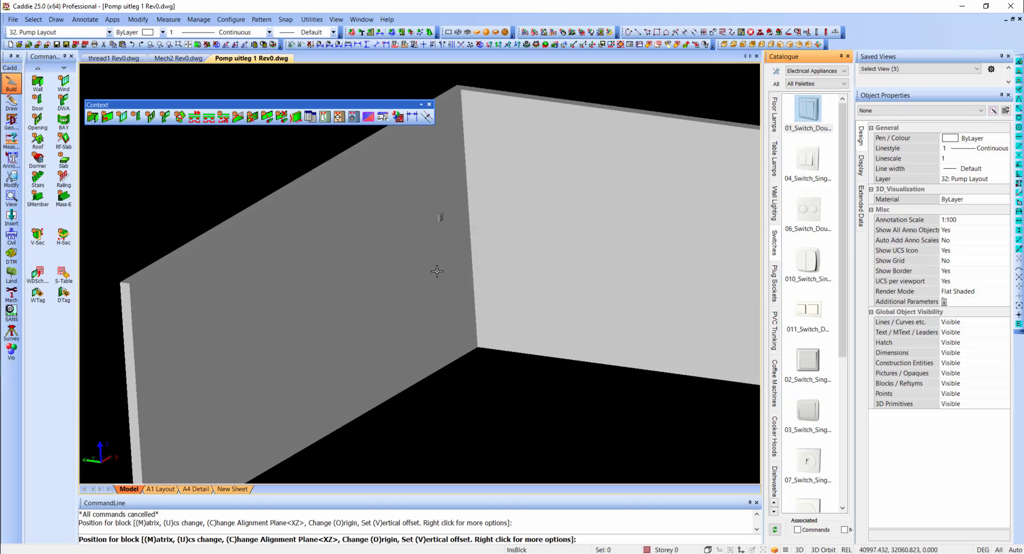
{"action": "left_click", "coordinate": [527, 247]}
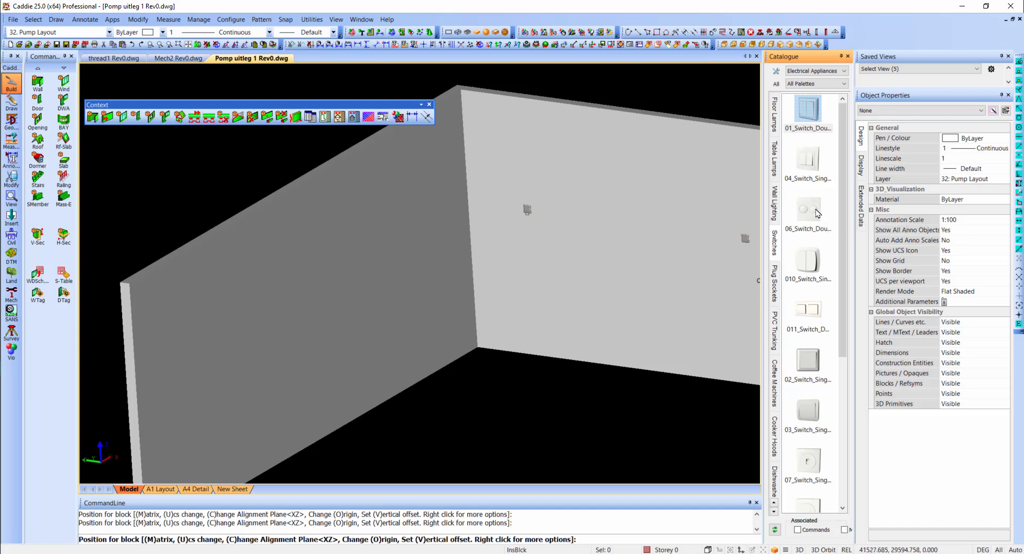
- Insert the 06 double switch on the wall to the left of the corner, with a vertical offset of 1500 according to WCS
{"action": "left_click", "coordinate": [810, 223]}
{"action": "key", "text": "v"}
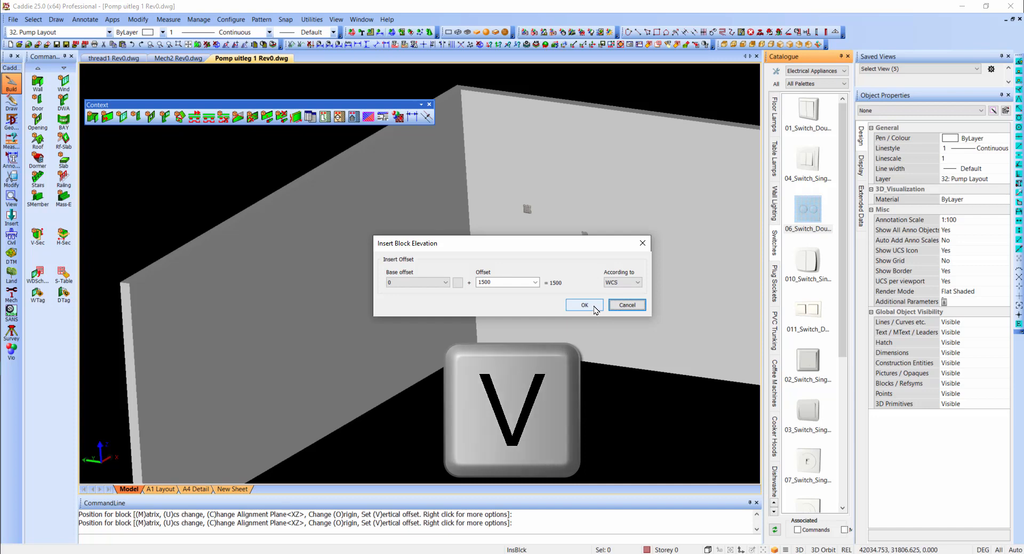
{"action": "left_click", "coordinate": [592, 308]}
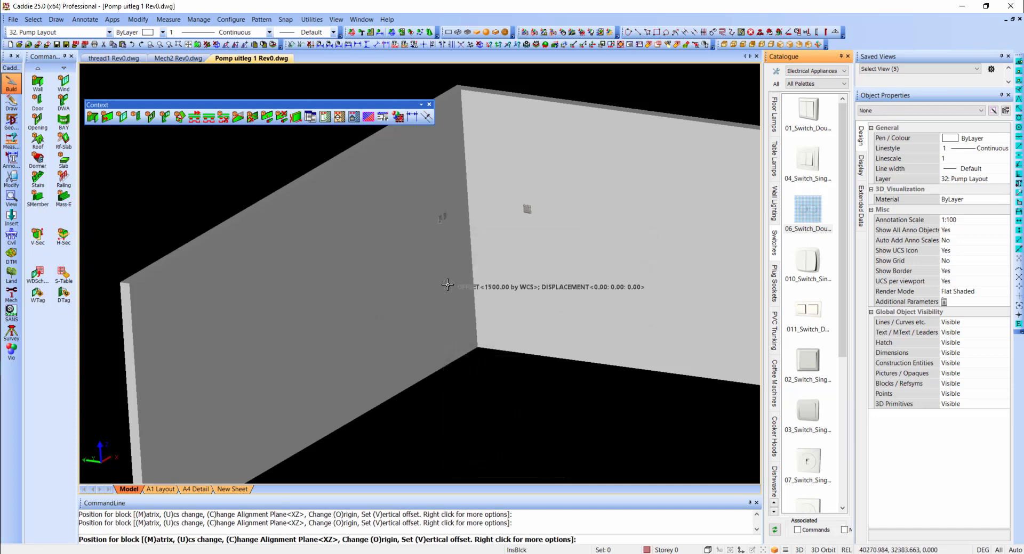
{"action": "type", "text": "1"}
{"action": "scroll", "coordinate": [476, 209], "scroll_direction": "up", "scroll_amount": 3}
{"action": "key", "text": "Escape"}
{"action": "scroll", "coordinate": [477, 208], "scroll_direction": "up", "scroll_amount": 2}
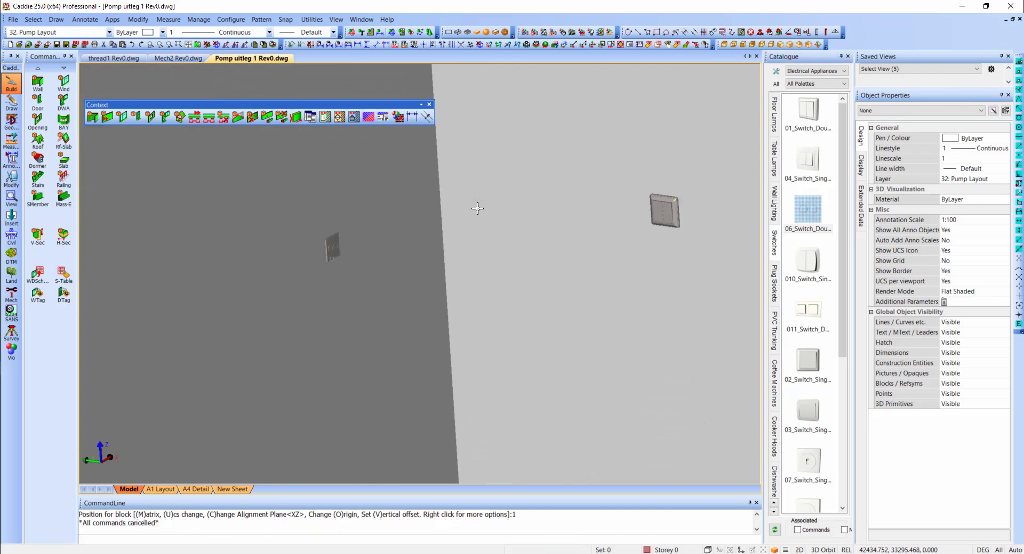
{"action": "scroll", "coordinate": [477, 209], "scroll_direction": "down", "scroll_amount": 5}
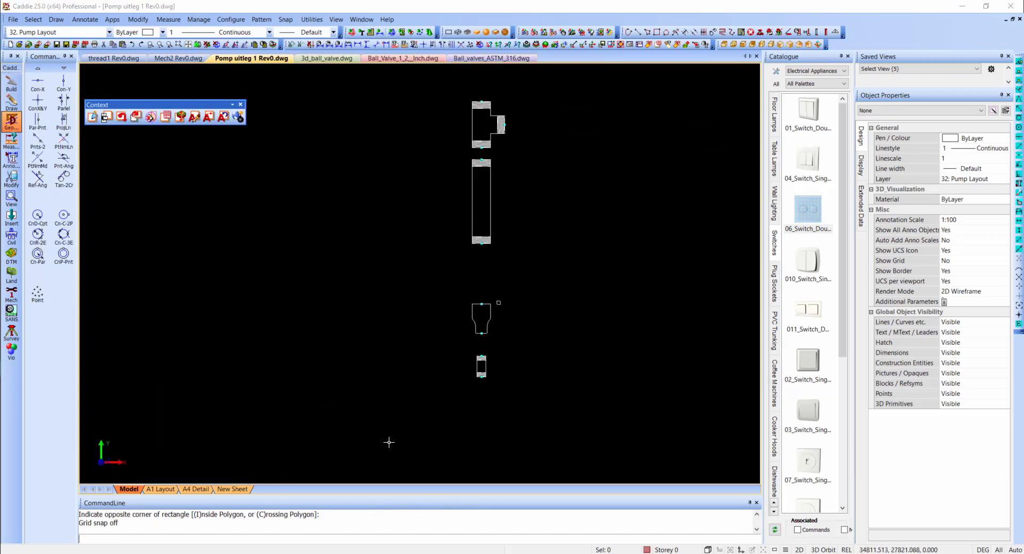
- Open the Catalogue Configurator and create a new catalogue named Hydro
{"action": "left_click", "coordinate": [778, 72]}
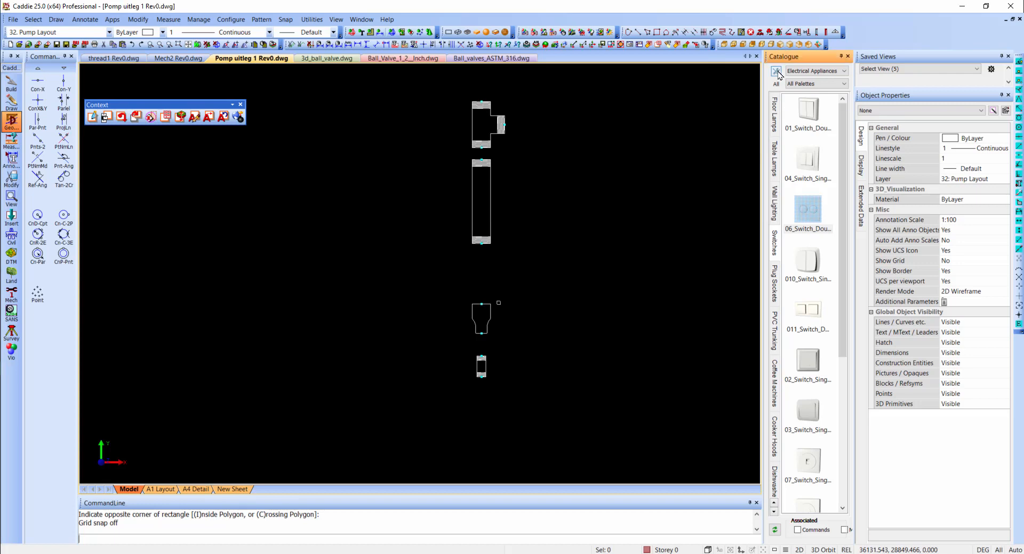
{"action": "left_click", "coordinate": [797, 76]}
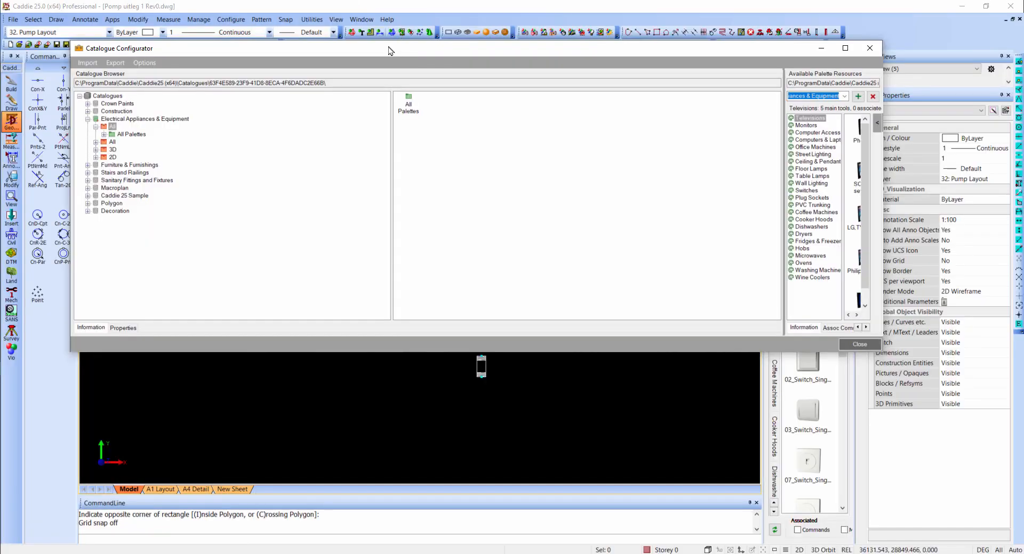
{"action": "double_click", "coordinate": [388, 50]}
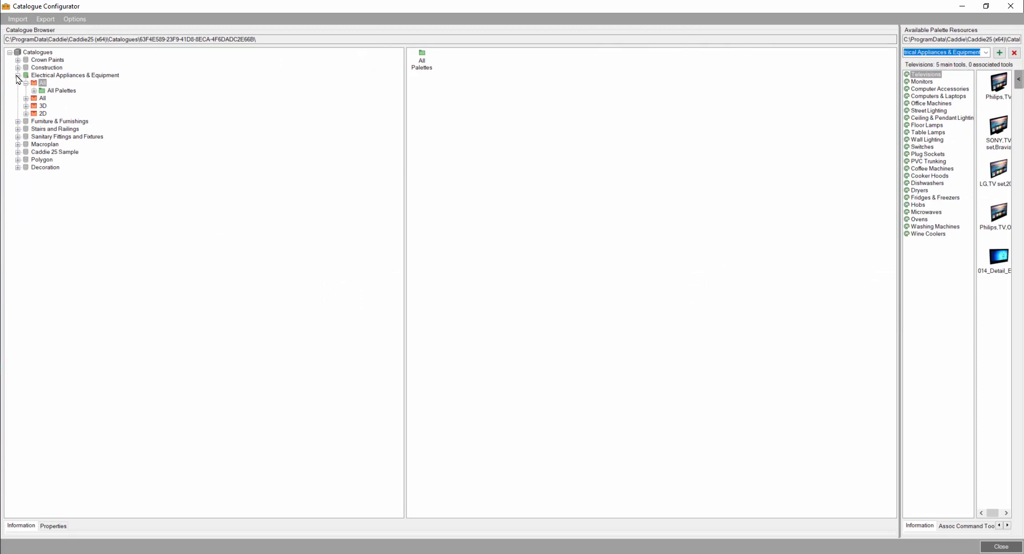
{"action": "left_click", "coordinate": [18, 75]}
{"action": "right_click", "coordinate": [38, 53]}
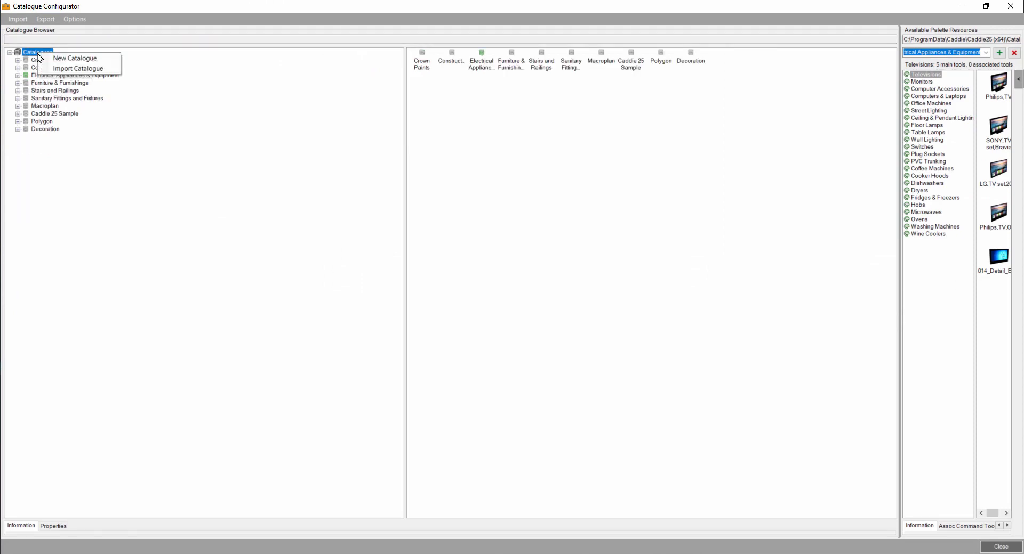
{"action": "left_click", "coordinate": [71, 60]}
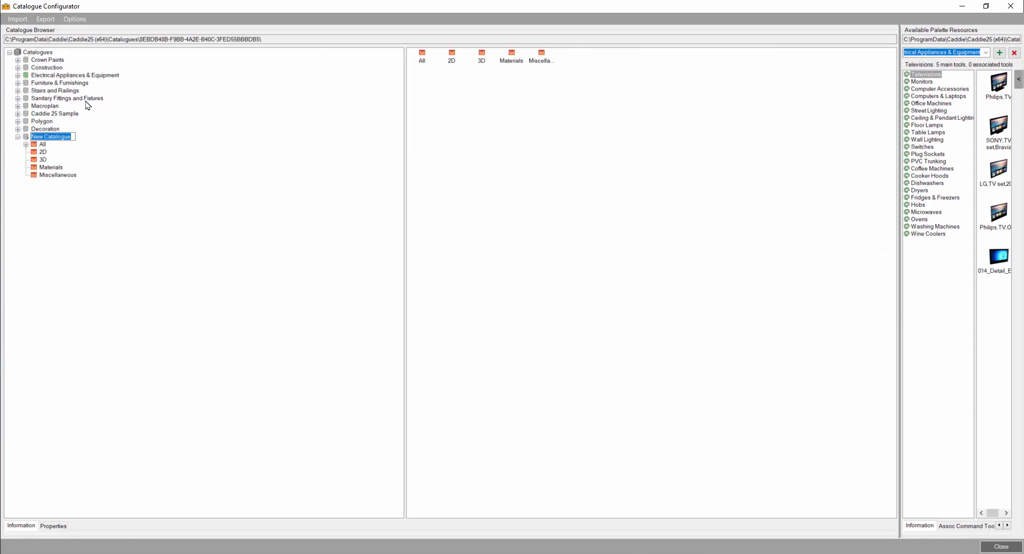
{"action": "type", "text": "Hydro"}
{"action": "key", "text": "Return"}
- Add a new palette named Fittings to the All Palettes group of the Hydro catalogue
{"action": "left_click", "coordinate": [26, 145]}
{"action": "left_click", "coordinate": [55, 153]}
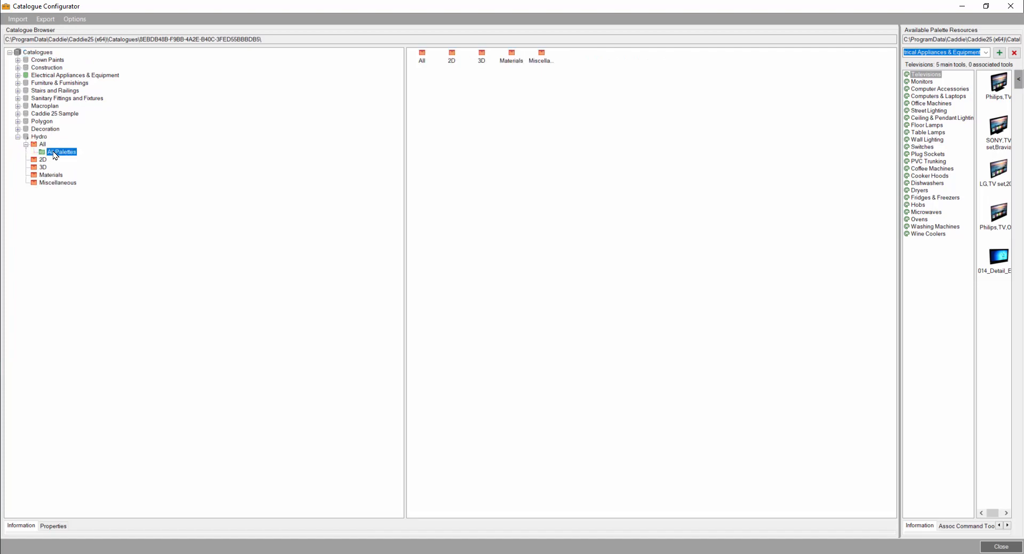
{"action": "right_click", "coordinate": [57, 152]}
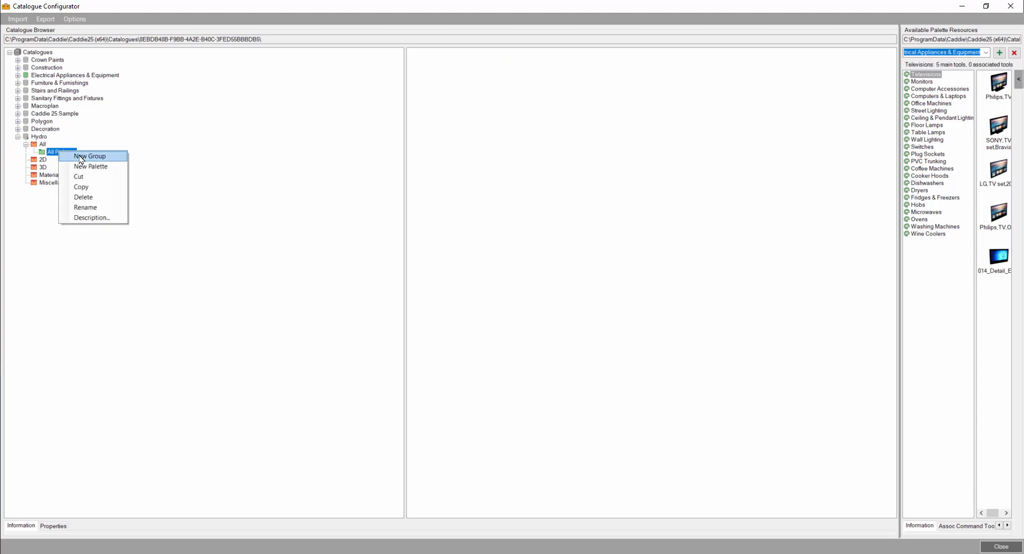
{"action": "left_click", "coordinate": [88, 168]}
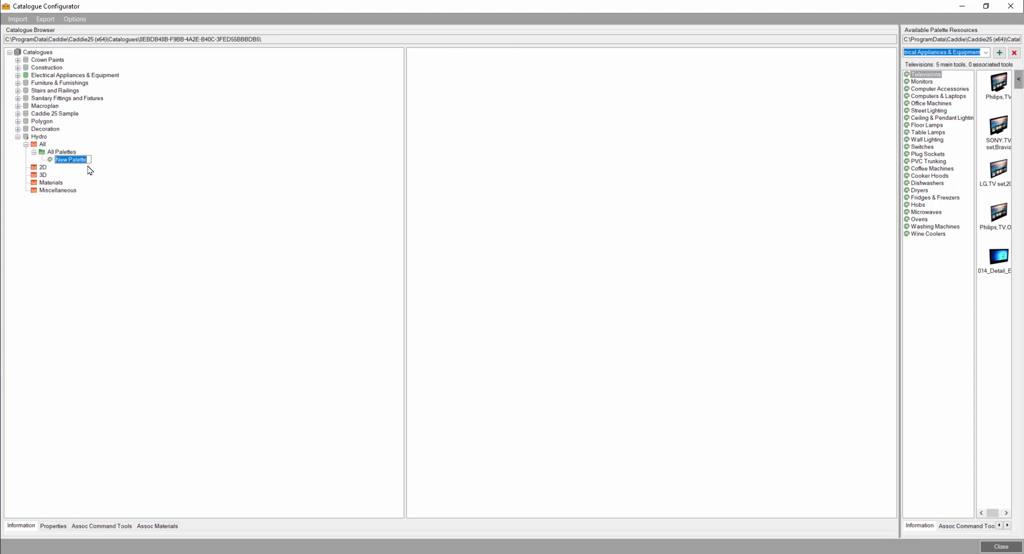
{"action": "type", "text": "Fittings"}
- Add a second palette named Valves to the All Palettes group of the Hydro catalogue
{"action": "left_click", "coordinate": [72, 152]}
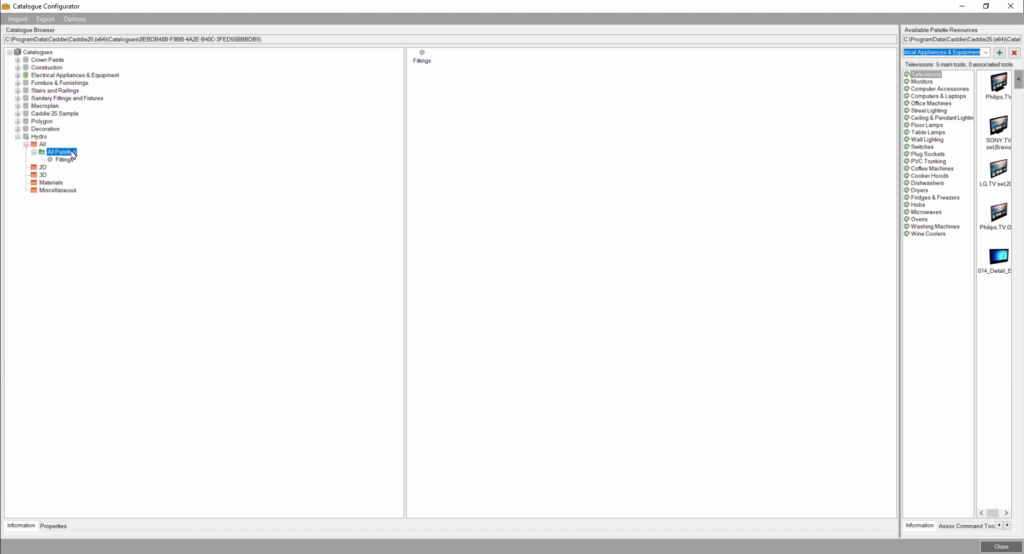
{"action": "right_click", "coordinate": [72, 152]}
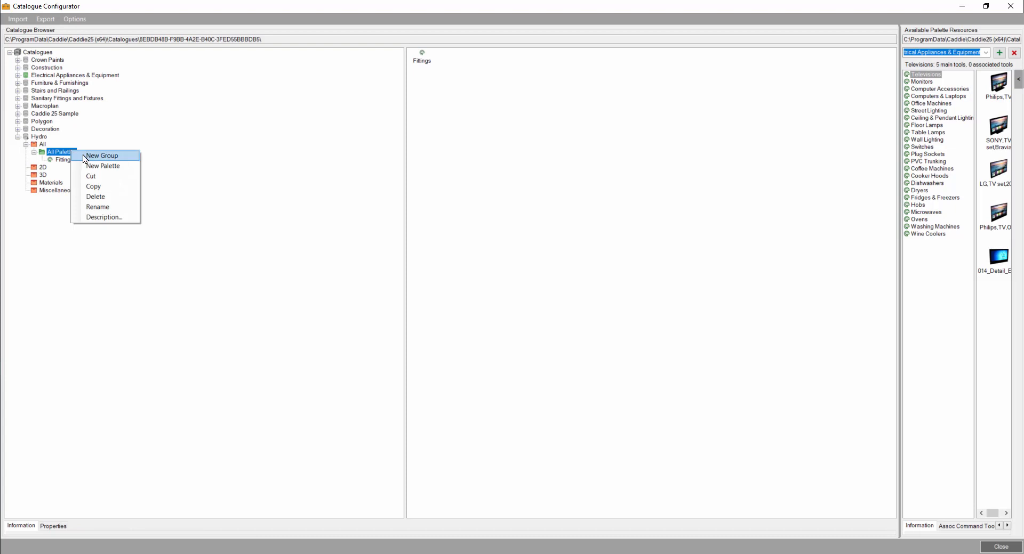
{"action": "left_click", "coordinate": [92, 168]}
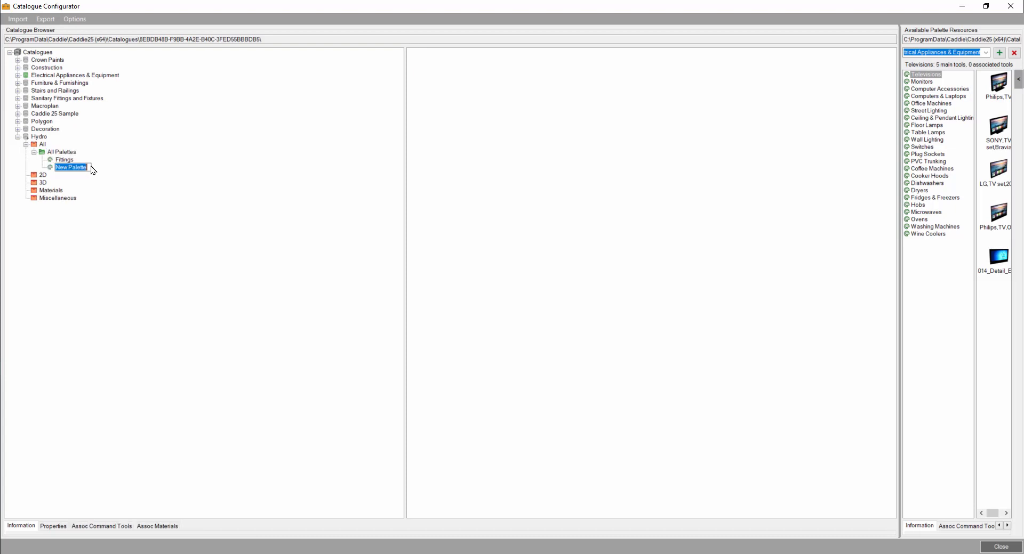
{"action": "type", "text": "Vsa"}
{"action": "type", "text": "lves"}
{"action": "left_click", "coordinate": [72, 160]}
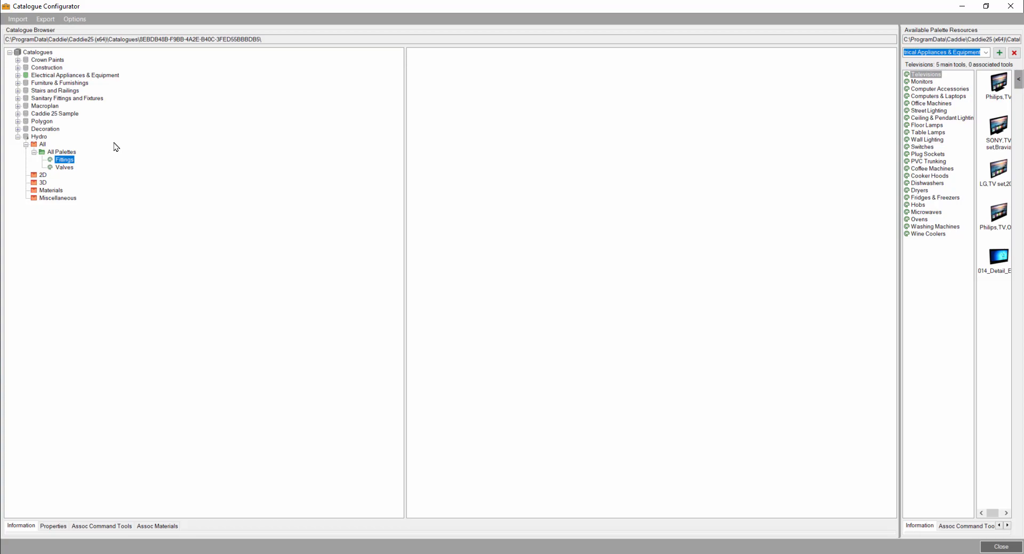
- Close the Catalogue Configurator and make Hydro the active catalogue in the drawing
{"action": "left_click", "coordinate": [1001, 547]}
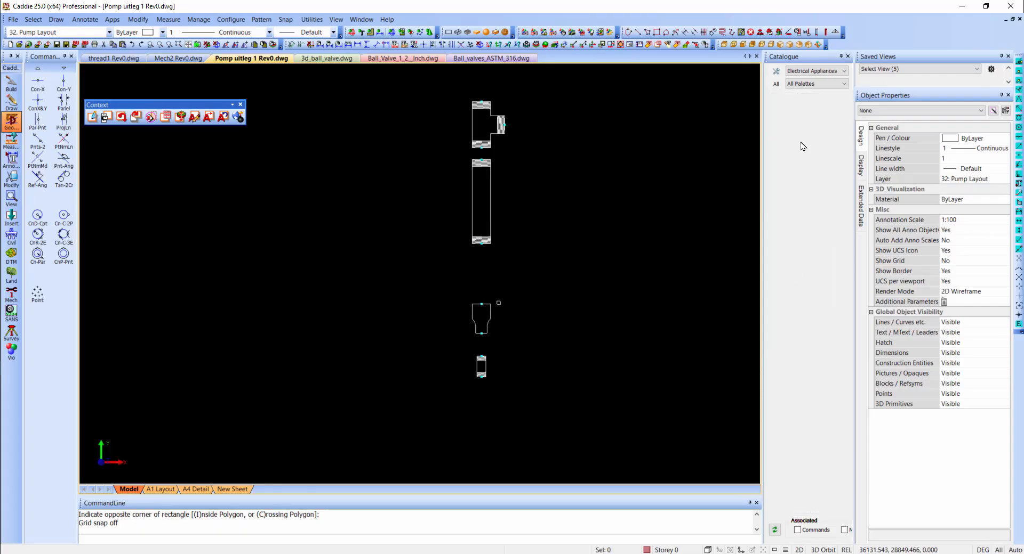
{"action": "left_click", "coordinate": [806, 72]}
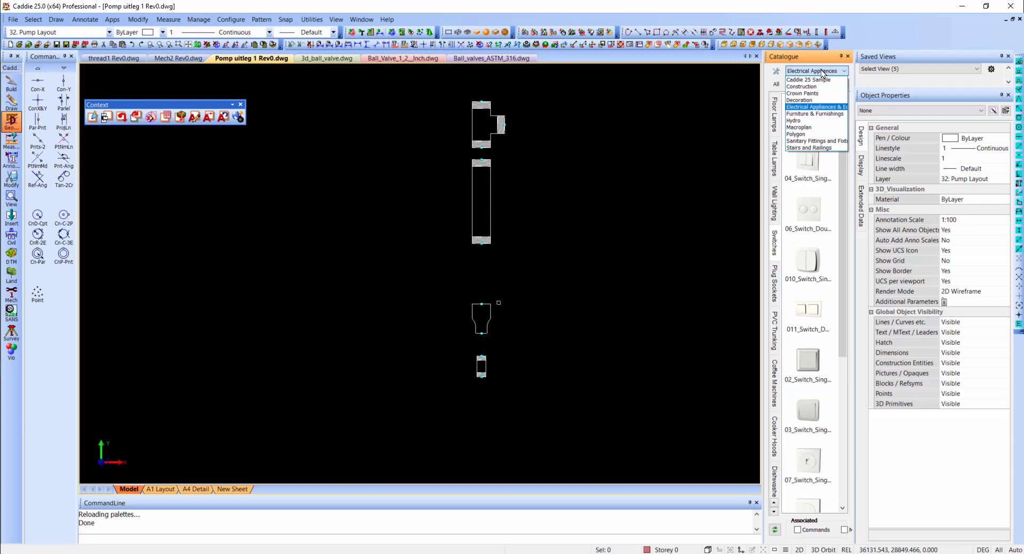
{"action": "left_click", "coordinate": [800, 121]}
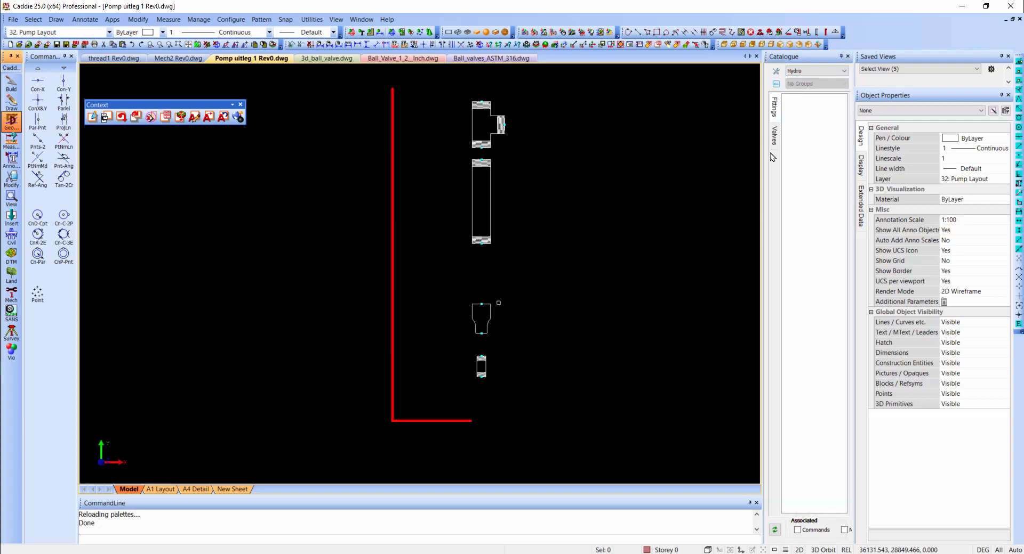
- Create a new tool in the Fittings palette from the T-piece in the drawing
{"action": "left_click", "coordinate": [774, 112]}
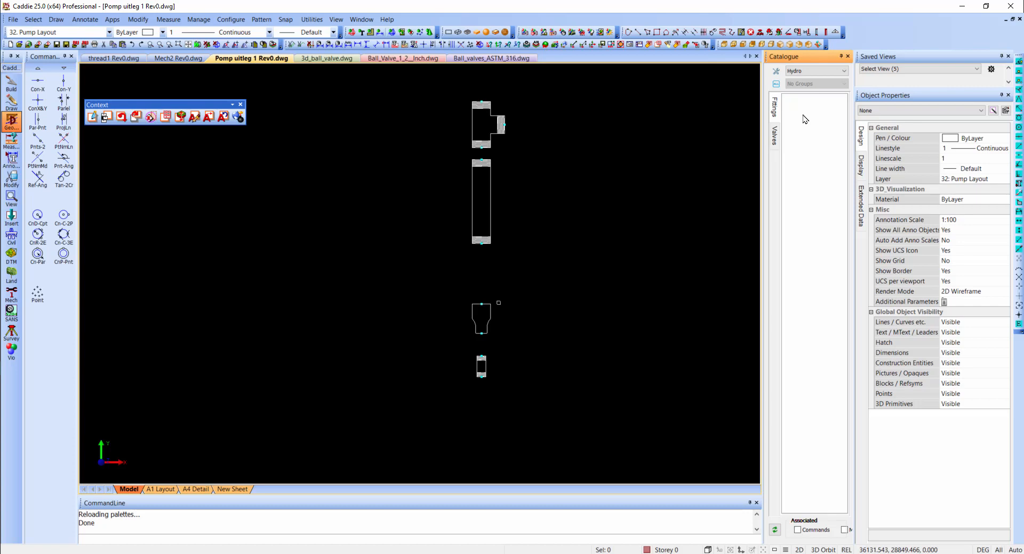
{"action": "right_click", "coordinate": [804, 118]}
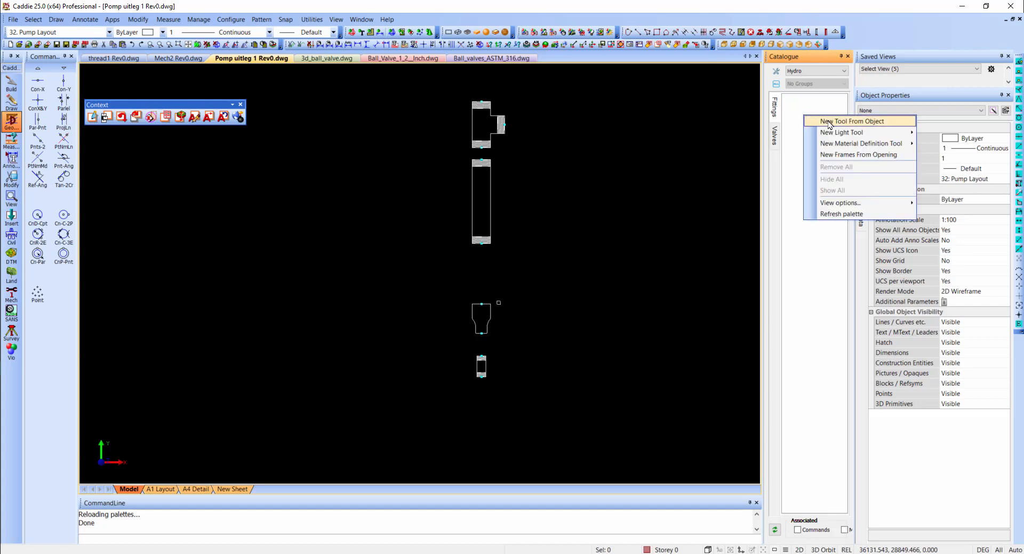
{"action": "left_click", "coordinate": [829, 122]}
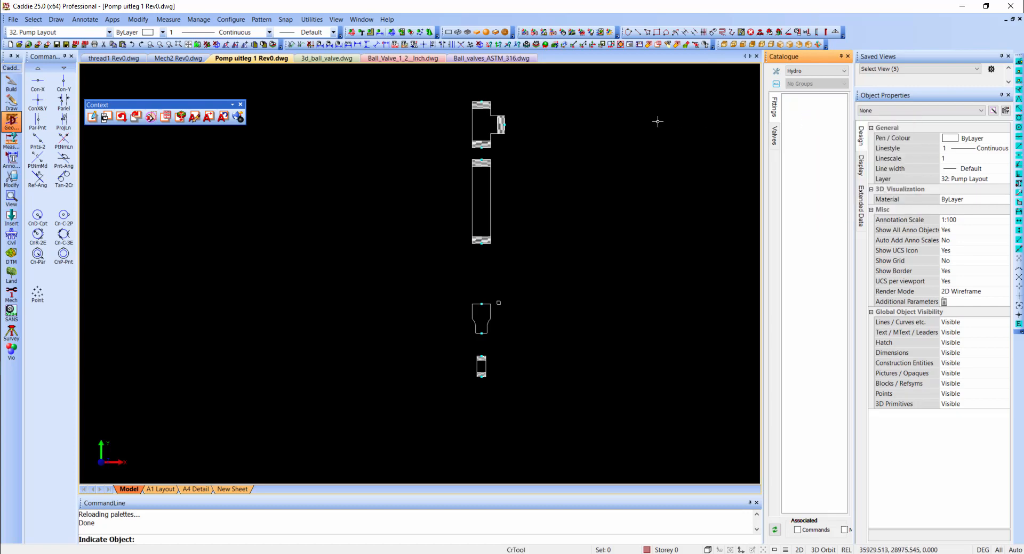
{"action": "left_click", "coordinate": [503, 126]}
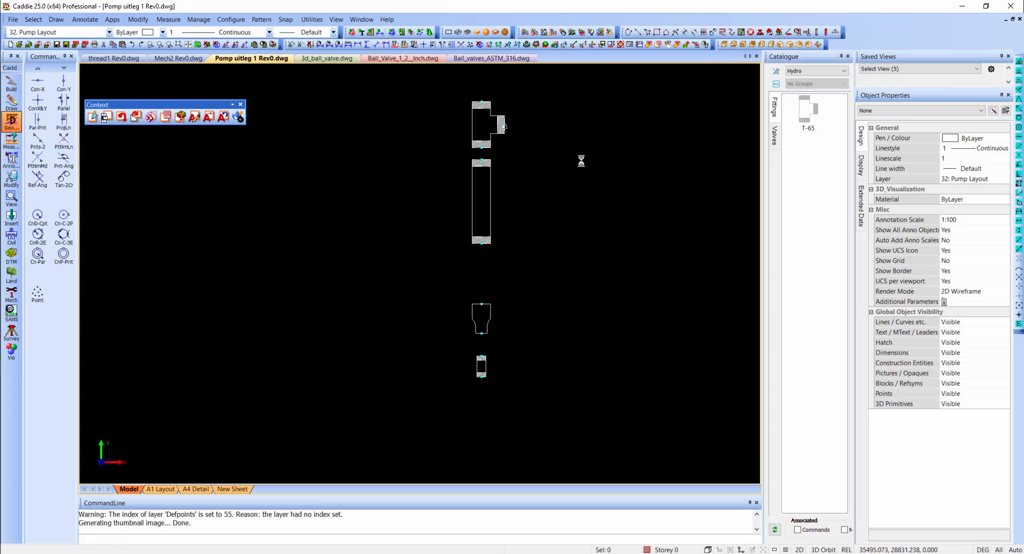
- Set Prompt for rotation to Yes in the properties of the T-65 tool
{"action": "right_click", "coordinate": [808, 114]}
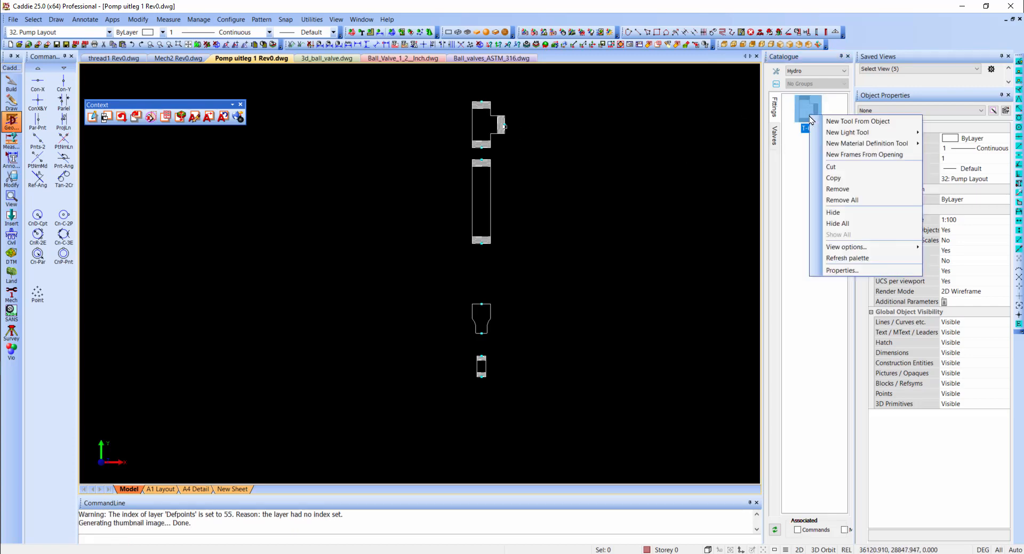
{"action": "left_click", "coordinate": [852, 274]}
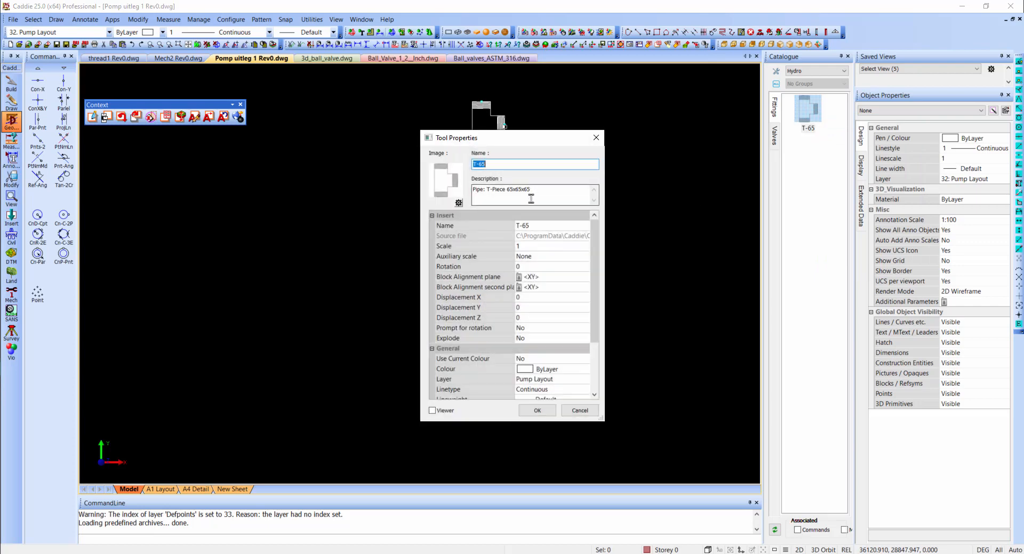
{"action": "left_click", "coordinate": [542, 329]}
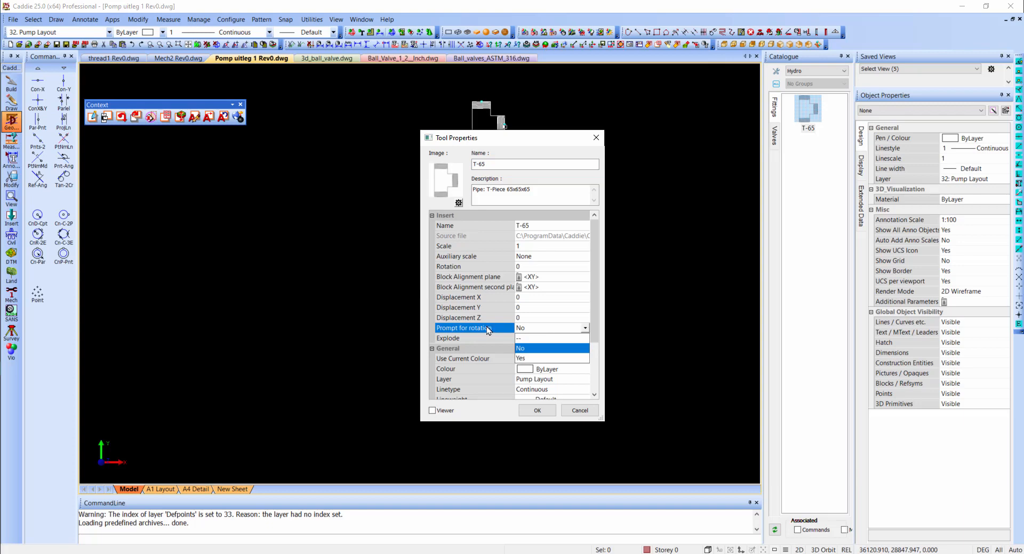
{"action": "left_click", "coordinate": [488, 330]}
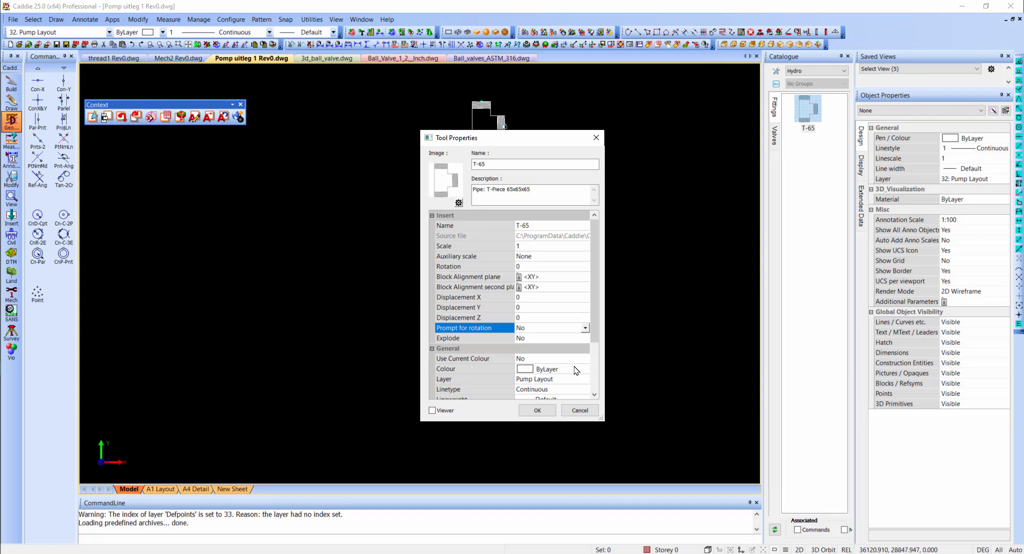
{"action": "left_click", "coordinate": [551, 330]}
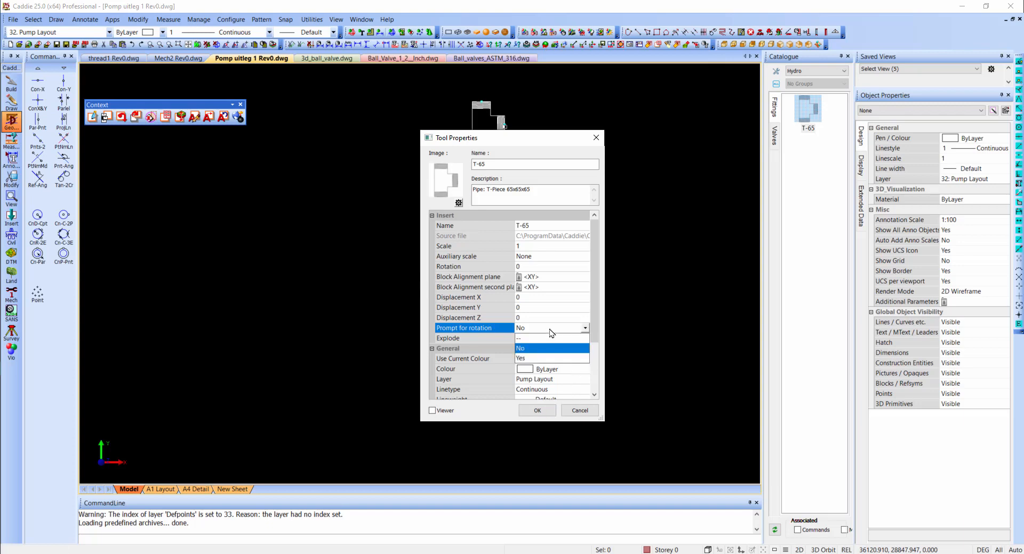
{"action": "left_click", "coordinate": [545, 359]}
{"action": "left_click", "coordinate": [538, 411]}
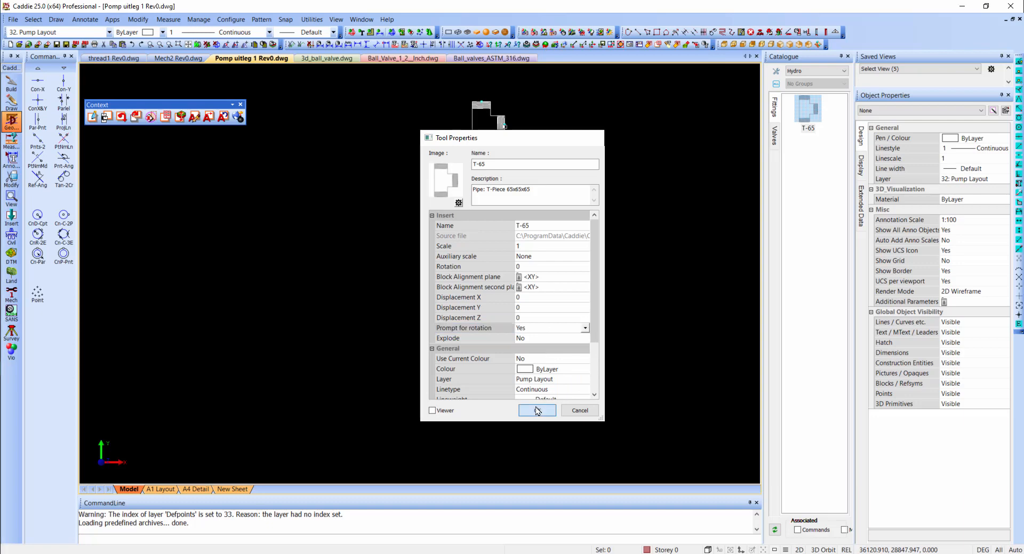
{"action": "left_click", "coordinate": [807, 109]}
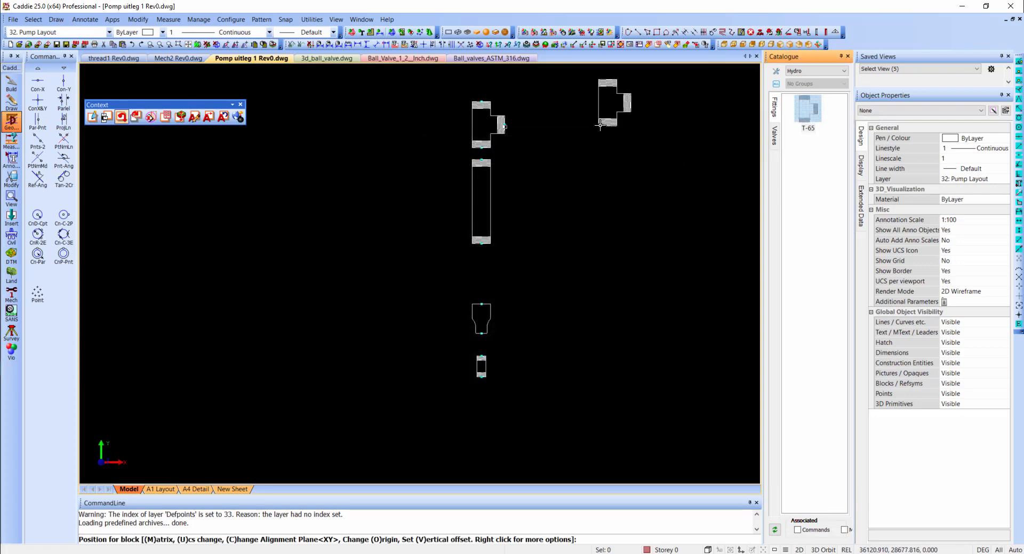
{"action": "middle_click_drag", "start_coordinate": [539, 110], "coordinate": [544, 142]}
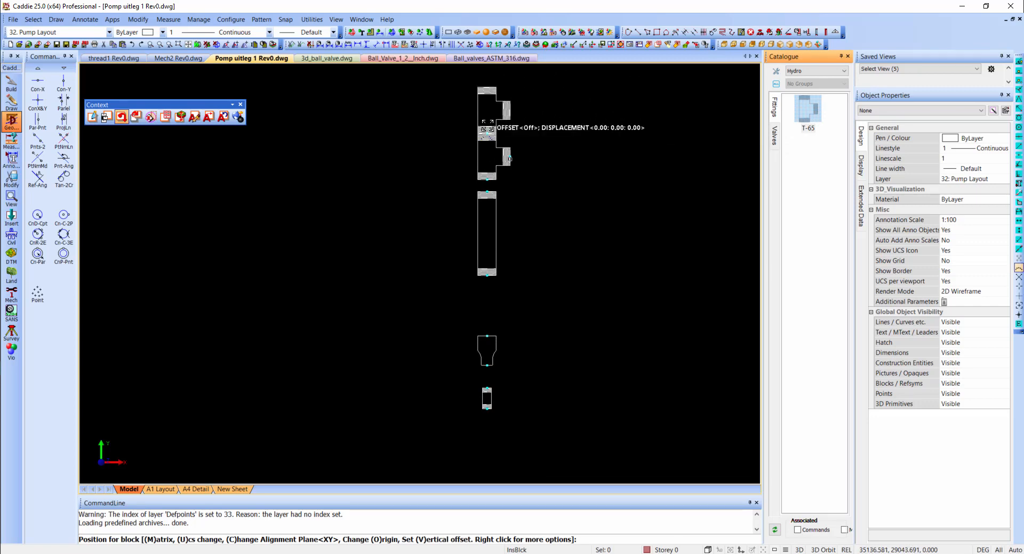
{"action": "left_click", "coordinate": [486, 128]}
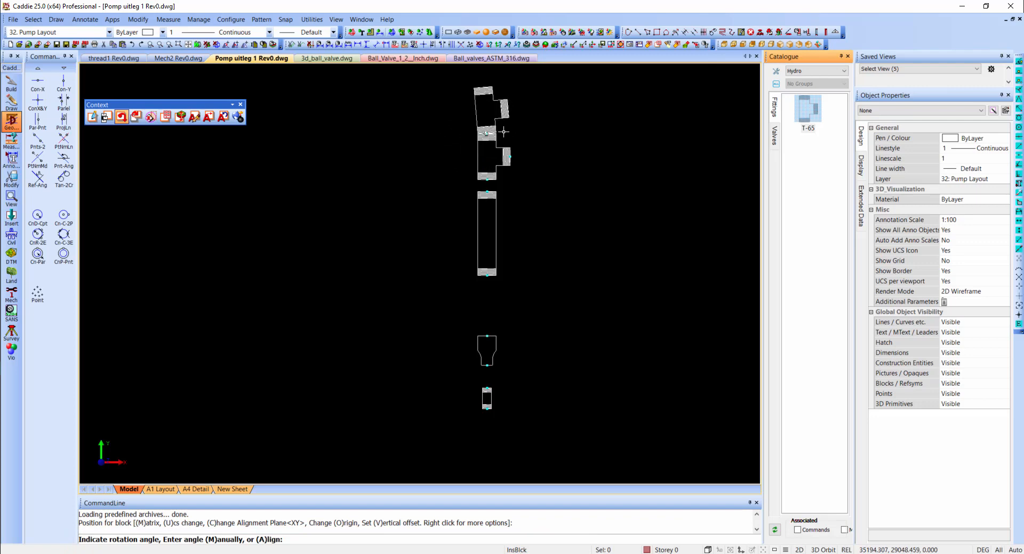
{"action": "key", "text": "Escape"}
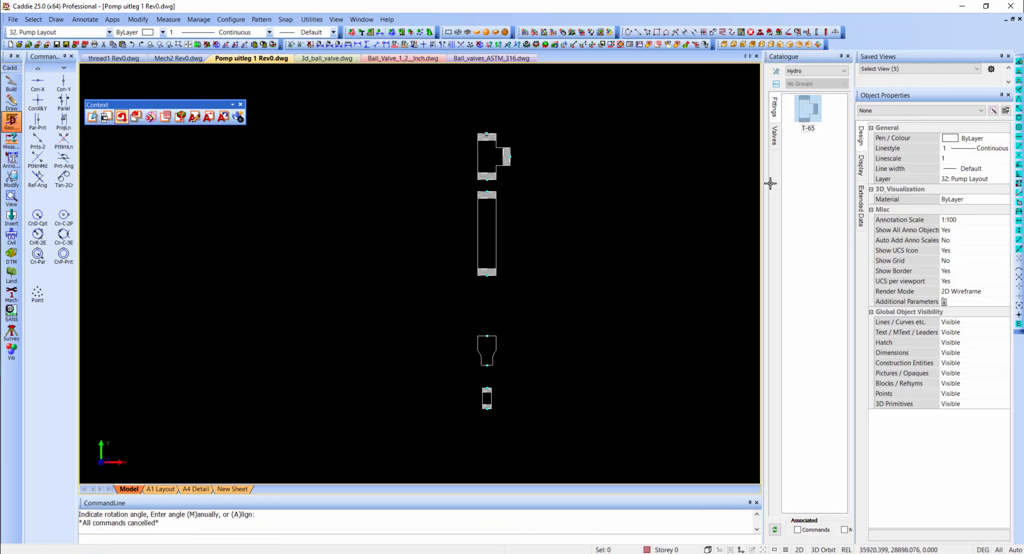
- Create new Fittings tools from the long straight pipe, the tapered reducer and the small pipe piece in the drawing
{"action": "right_click", "coordinate": [814, 166]}
{"action": "left_click", "coordinate": [843, 170]}
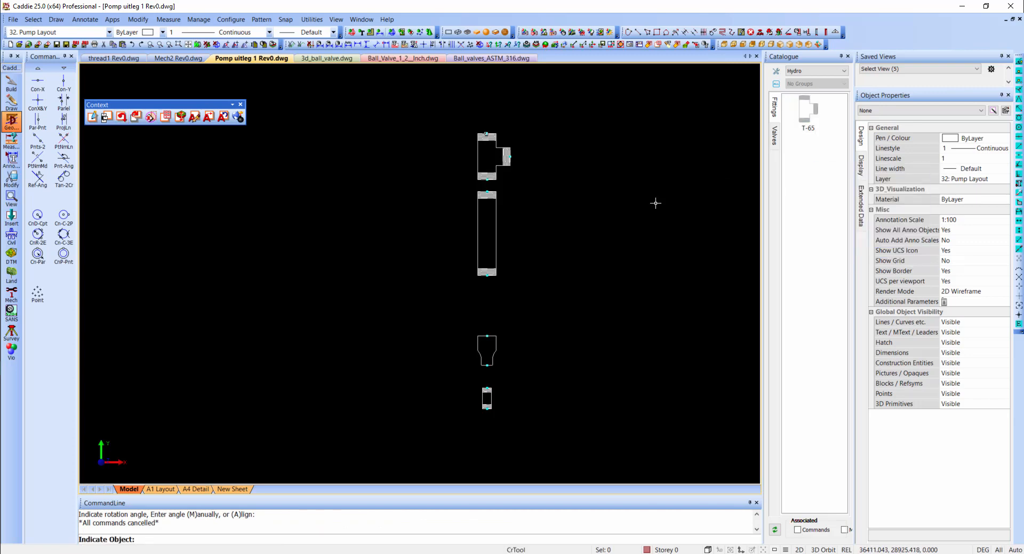
{"action": "left_click", "coordinate": [495, 230]}
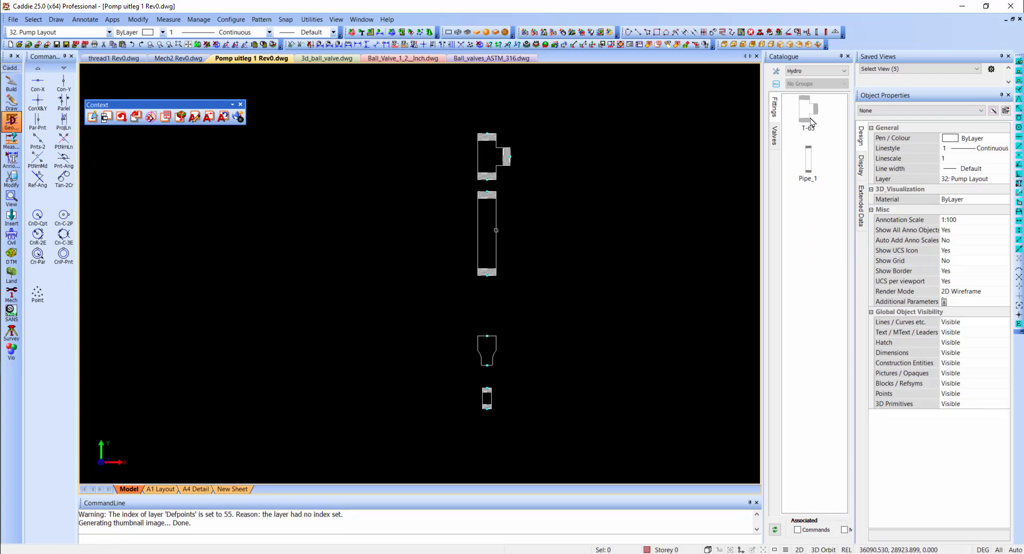
{"action": "right_click", "coordinate": [798, 219]}
{"action": "left_click", "coordinate": [843, 226]}
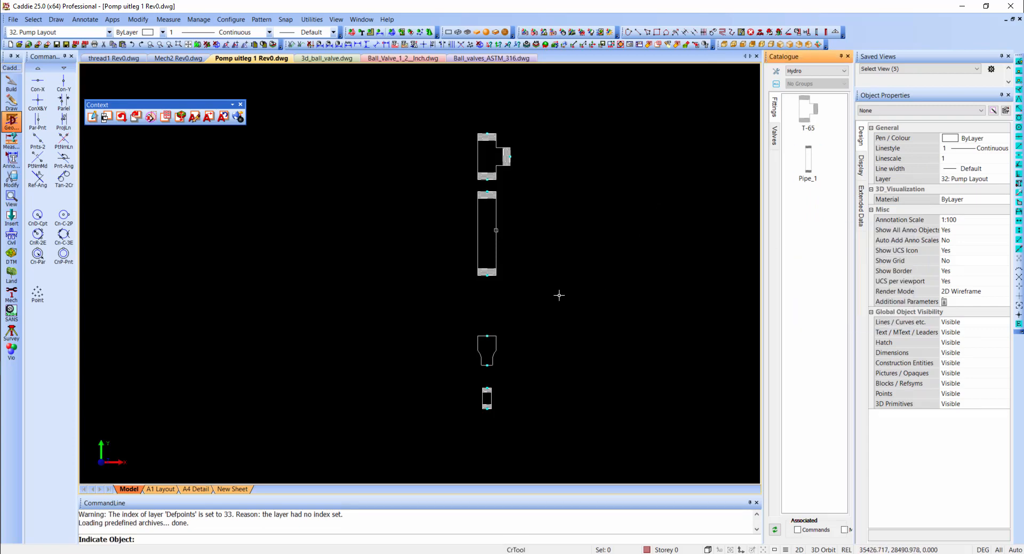
{"action": "left_click", "coordinate": [495, 347]}
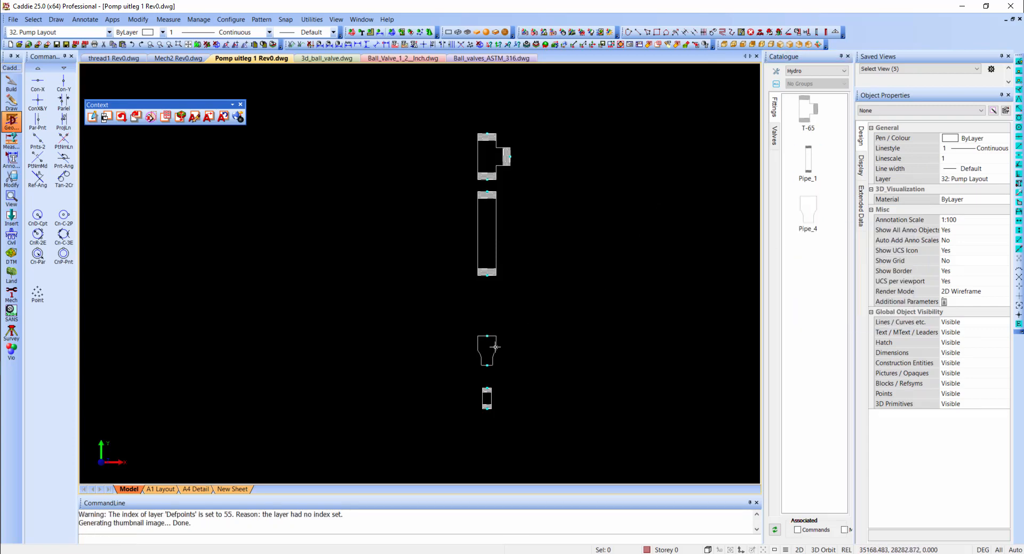
{"action": "right_click", "coordinate": [818, 276]}
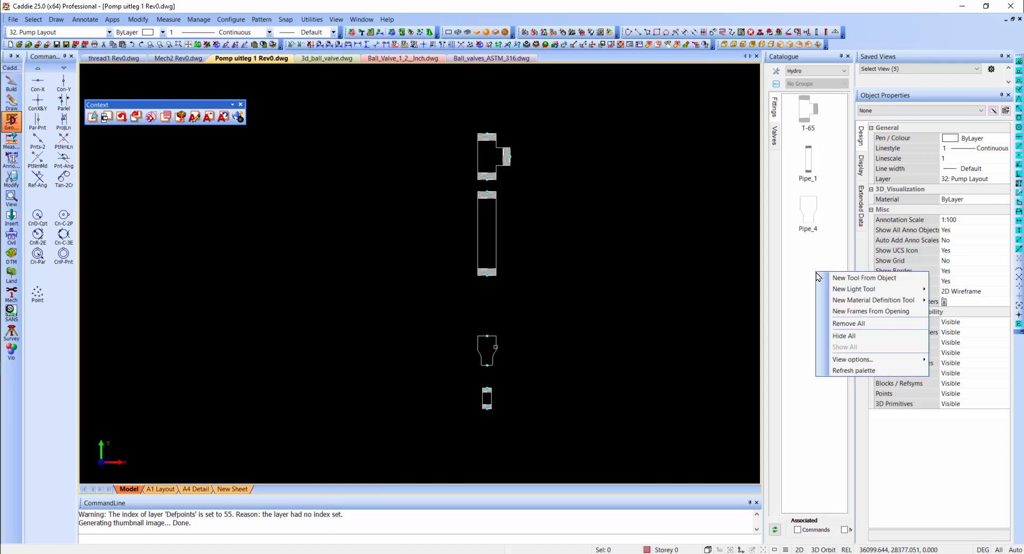
{"action": "left_click", "coordinate": [839, 278]}
{"action": "left_click", "coordinate": [486, 398]}
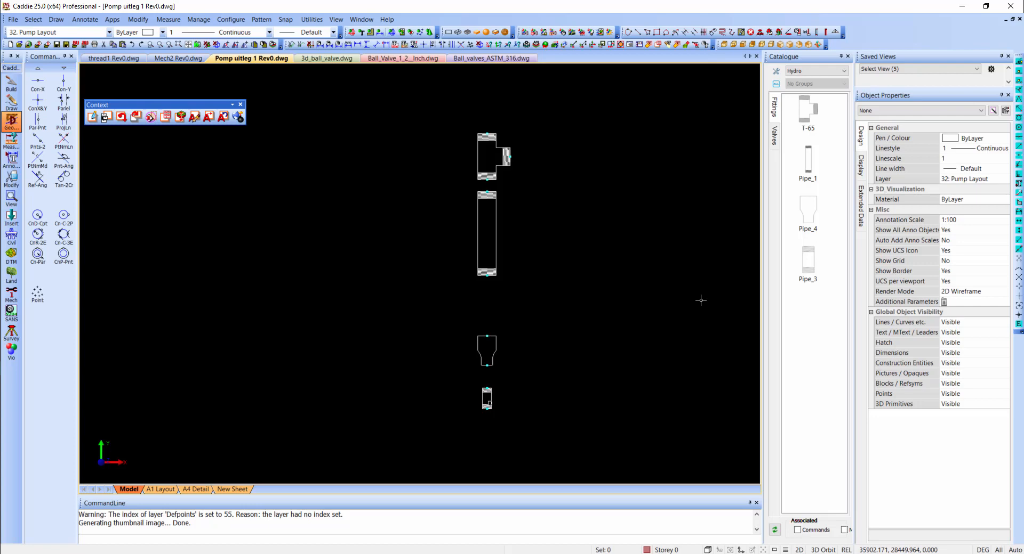
- Insert the Pipe_1 tool onto the upper end of the T-piece, then end the insertion
{"action": "left_click", "coordinate": [810, 168]}
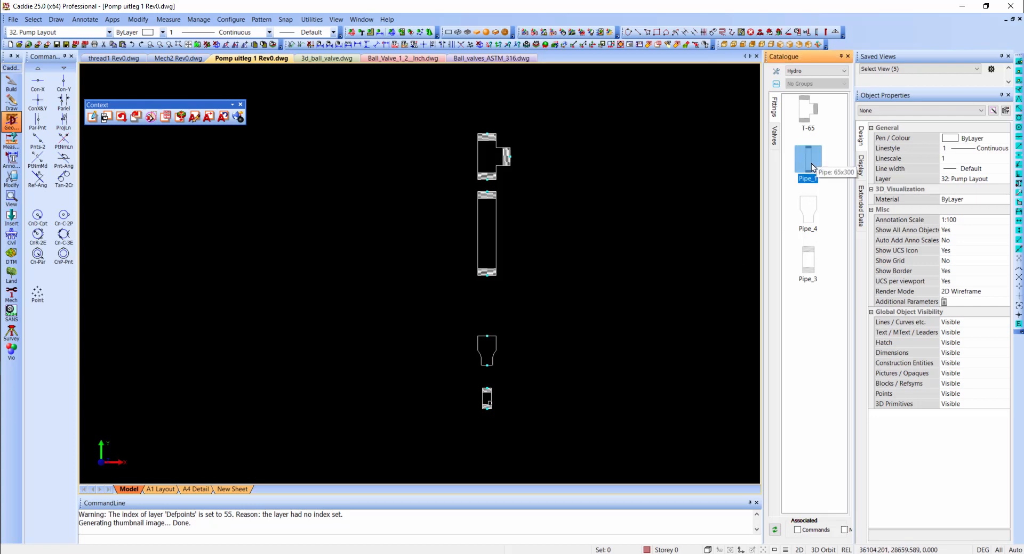
{"action": "left_click_drag", "start_coordinate": [811, 167], "coordinate": [668, 199]}
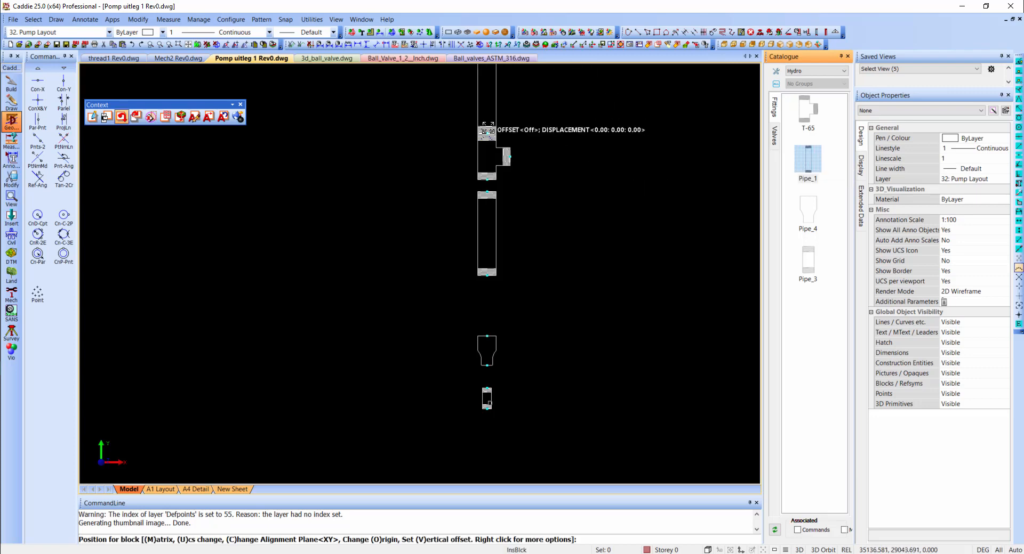
{"action": "middle_click_drag", "start_coordinate": [489, 129], "coordinate": [494, 239]}
{"action": "left_click", "coordinate": [493, 238]}
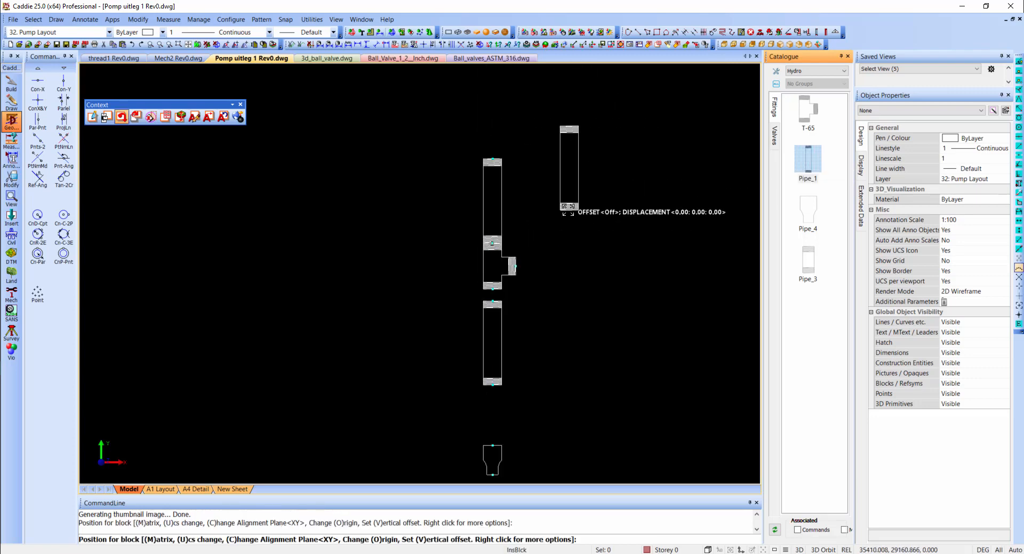
{"action": "key", "text": "Escape"}
- Copy the upper pipe by its lower-end midpoint onto the T-piece's side branch, rotated 90 degrees anticlockwise about Z three times
{"action": "key", "text": "c"}
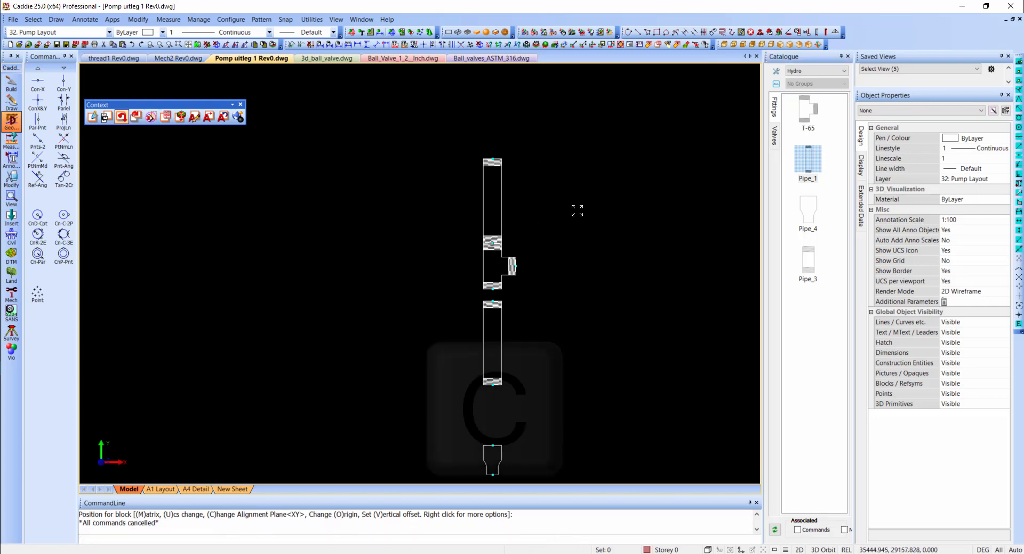
{"action": "left_click", "coordinate": [510, 205]}
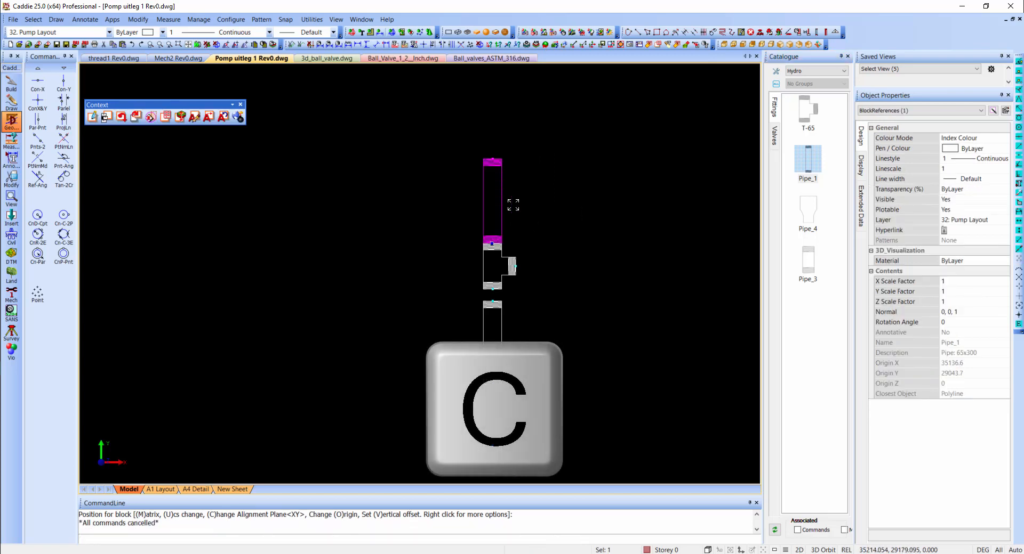
{"action": "left_click", "coordinate": [492, 243]}
{"action": "right_click", "coordinate": [531, 238]}
{"action": "left_click", "coordinate": [565, 313]}
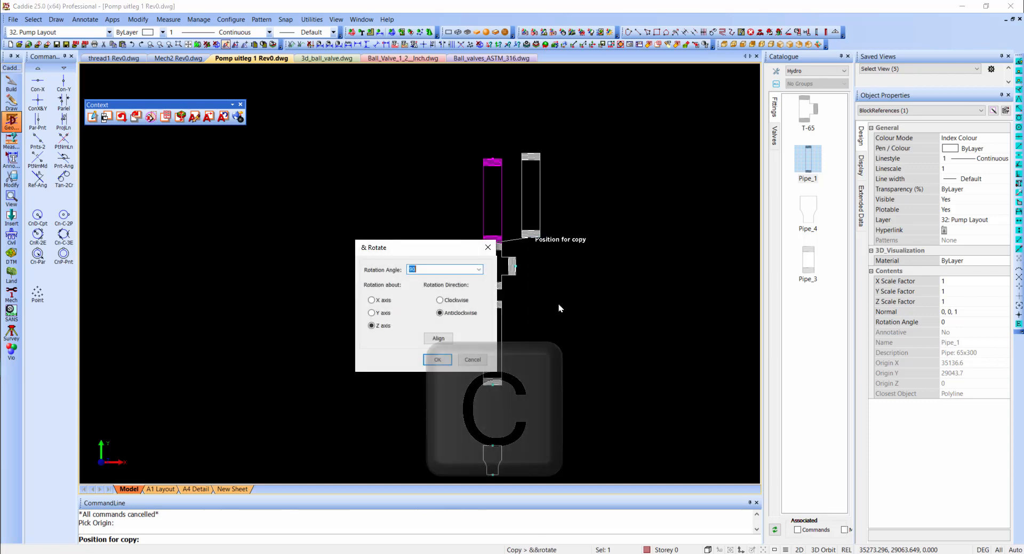
{"action": "left_click", "coordinate": [438, 360]}
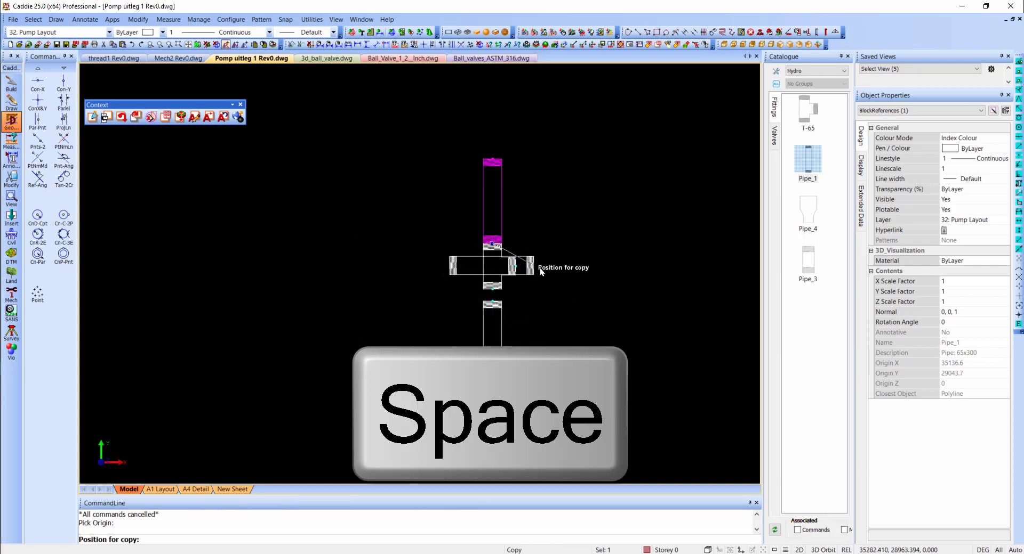
{"action": "key", "text": "space"}
{"action": "left_click", "coordinate": [444, 358]}
{"action": "key", "text": "space"}
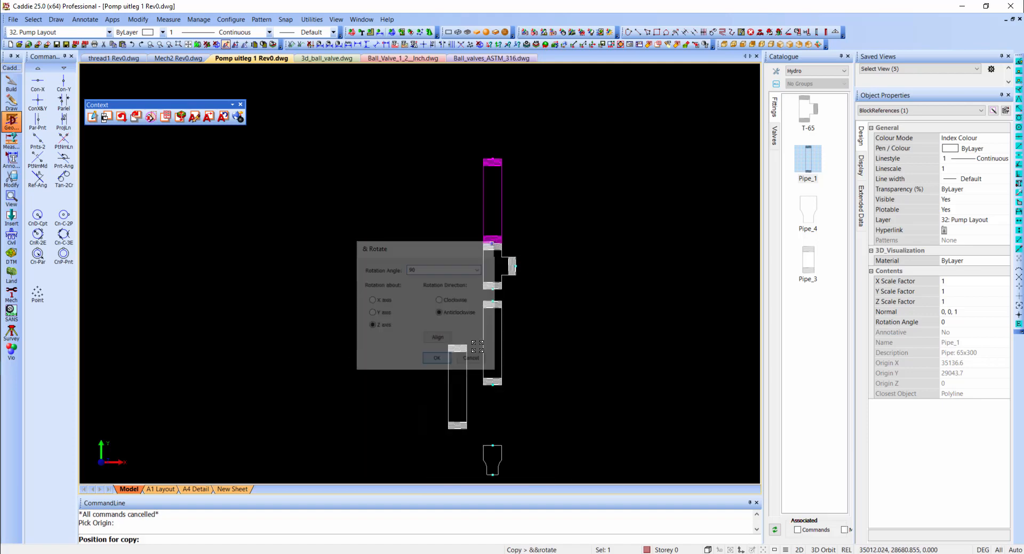
{"action": "left_click", "coordinate": [437, 358]}
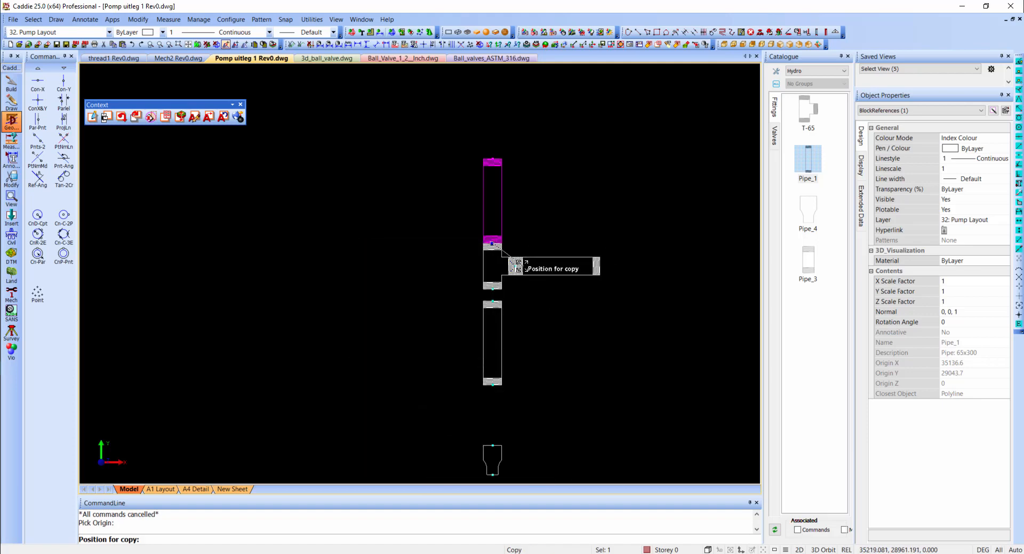
{"action": "left_click", "coordinate": [523, 265]}
{"action": "key", "text": "Escape"}
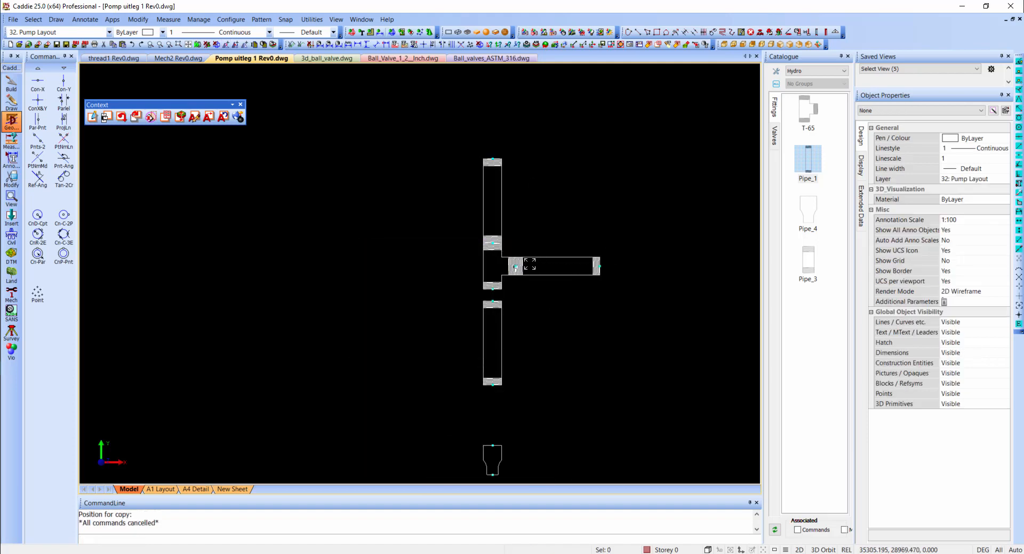
- Delete the sideways pipe copy and the pipe above the T-piece
{"action": "scroll", "coordinate": [530, 263], "scroll_direction": "up", "scroll_amount": 3}
{"action": "scroll", "coordinate": [530, 263], "scroll_direction": "down", "scroll_amount": 2}
{"action": "left_click", "coordinate": [582, 261]}
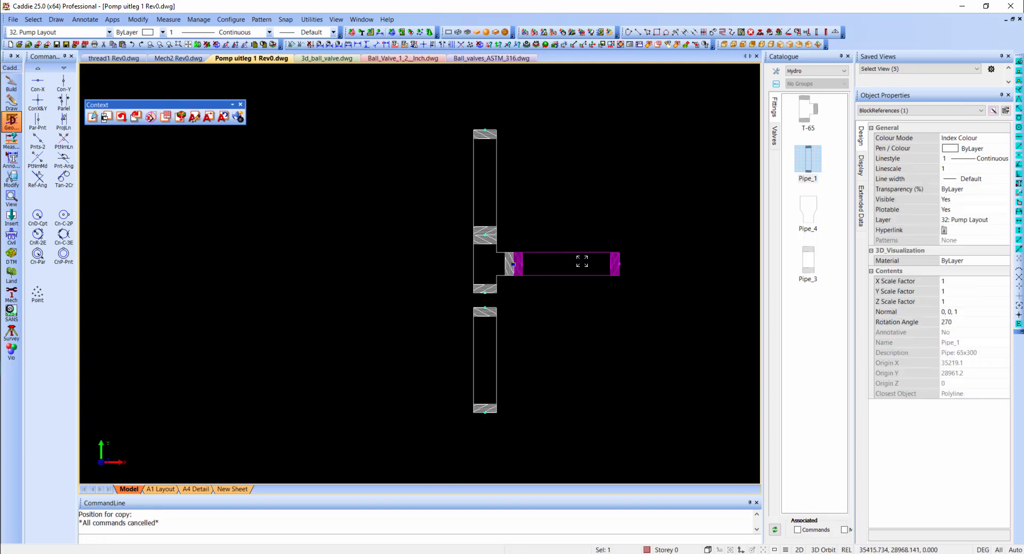
{"action": "key", "text": "Delete"}
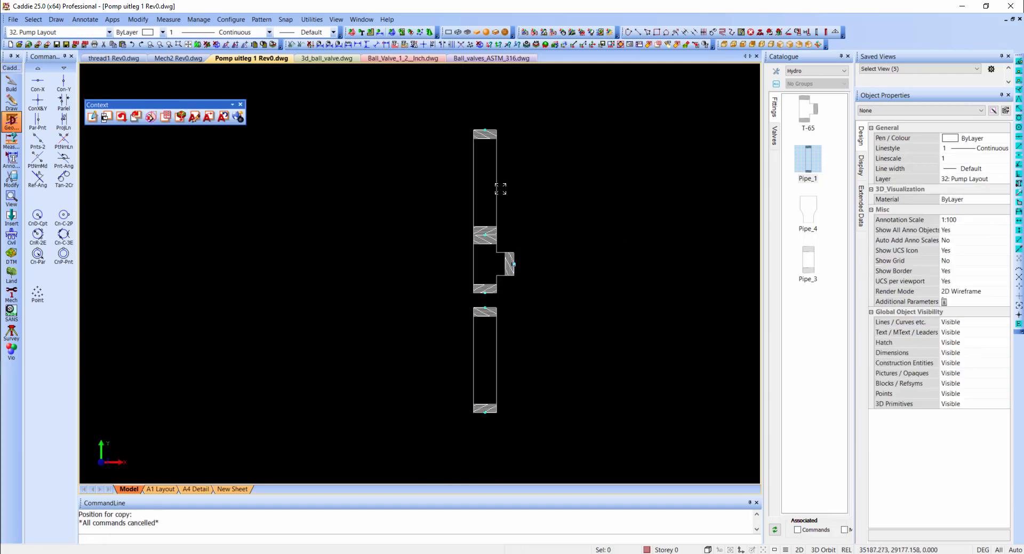
{"action": "left_click", "coordinate": [499, 189]}
{"action": "key", "text": "Delete"}
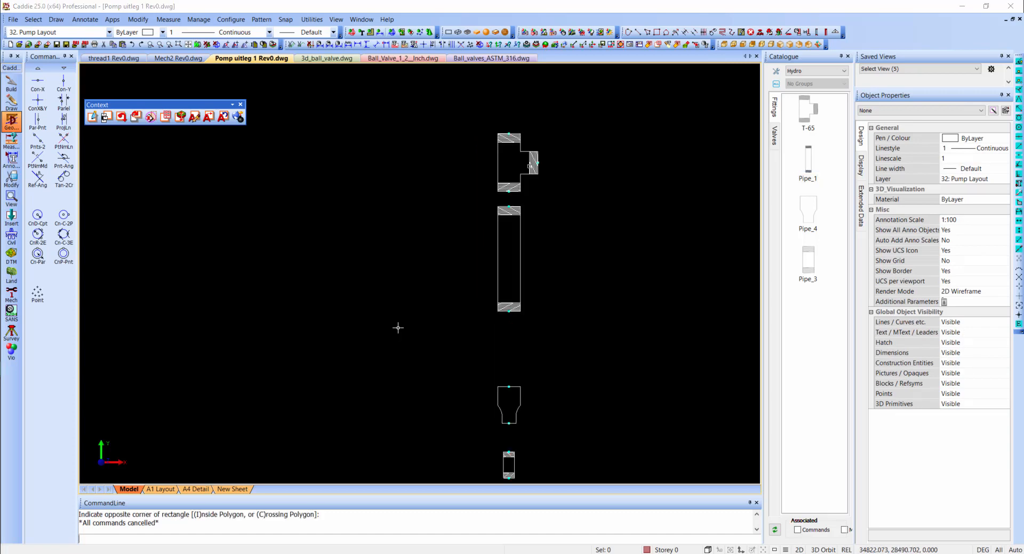
- Open the T-65 T-piece block in the drawing for editing
{"action": "scroll", "coordinate": [540, 155], "scroll_direction": "up", "scroll_amount": 4}
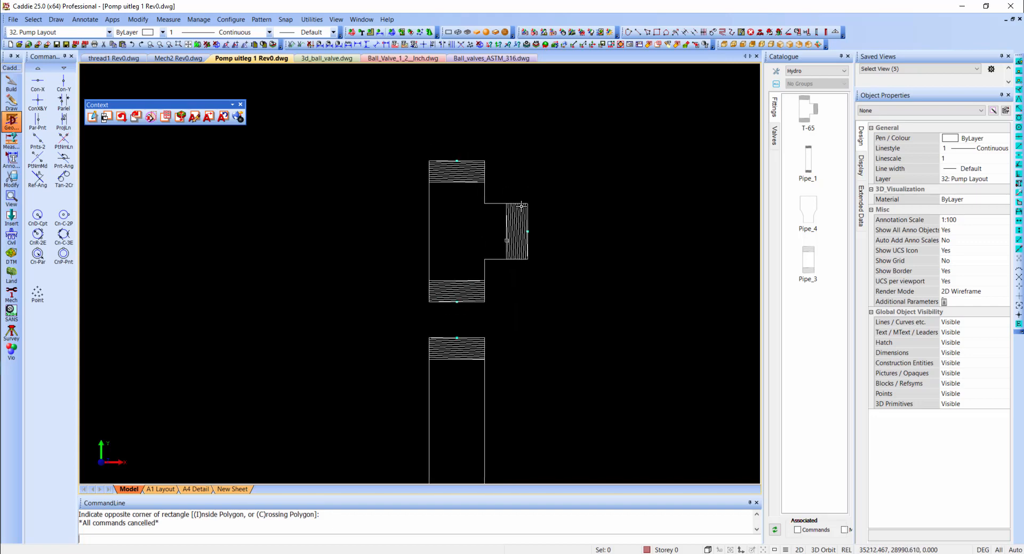
{"action": "left_click", "coordinate": [521, 206]}
{"action": "right_click", "coordinate": [513, 192]}
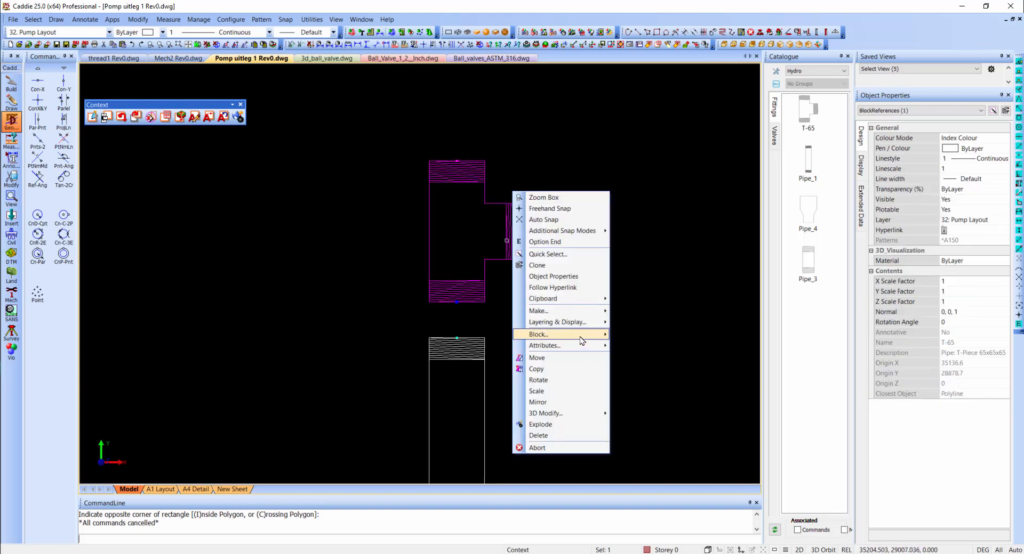
{"action": "mouse_move", "coordinate": [580, 337]}
{"action": "left_click", "coordinate": [625, 336]}
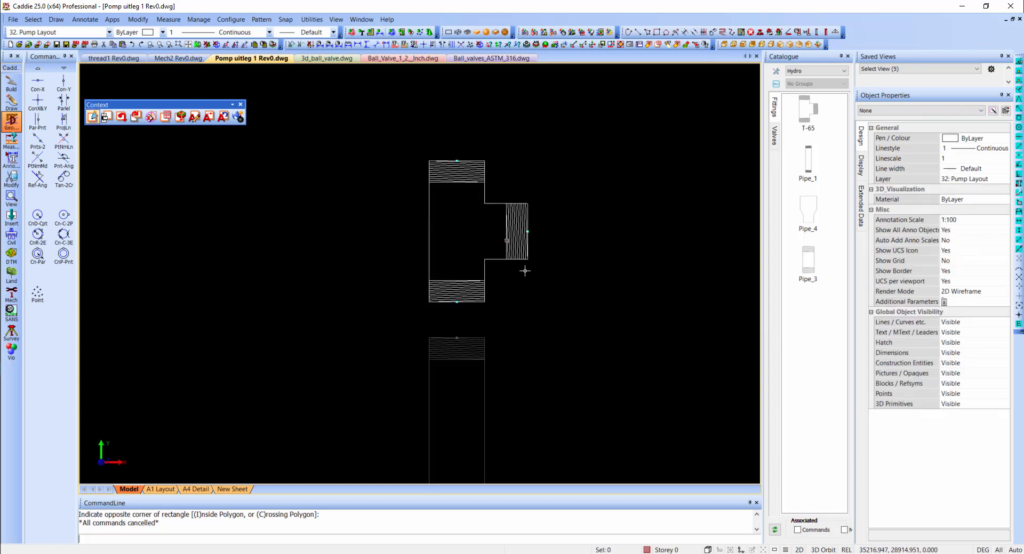
- Add vertical and horizontal construction lines through the T-piece's end midpoints, with parallel construction lines on both sides of each
{"action": "key", "text": "y"}
{"action": "left_click", "coordinate": [456, 303]}
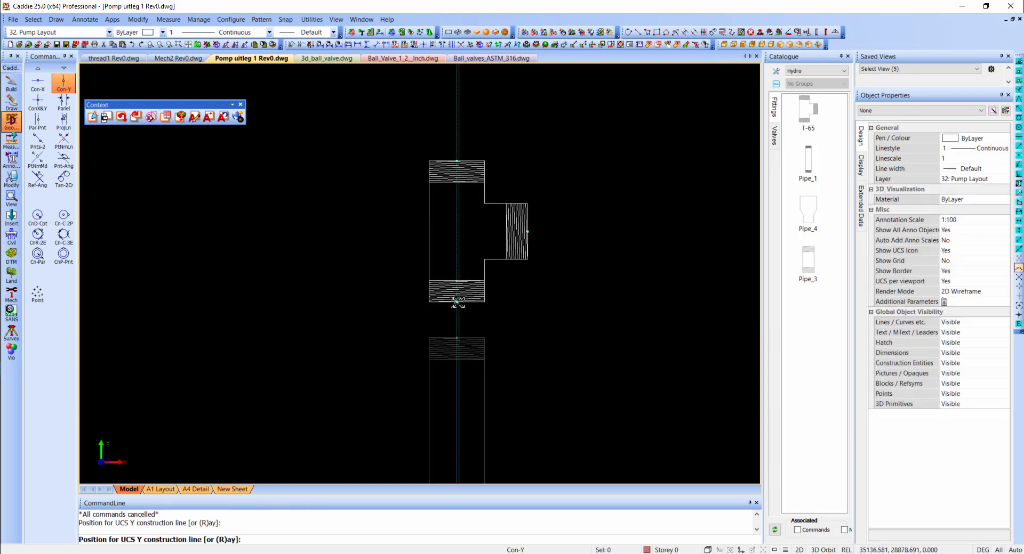
{"action": "key", "text": "x"}
{"action": "left_click", "coordinate": [527, 232]}
{"action": "key", "text": "p"}
{"action": "key", "text": "Return"}
{"action": "left_click", "coordinate": [571, 227]}
{"action": "left_click", "coordinate": [571, 234]}
{"action": "key", "text": "Escape"}
- Delete the thread hatching from the side, lower and upper ends of the T-piece
{"action": "scroll", "coordinate": [517, 232], "scroll_direction": "up", "scroll_amount": 4}
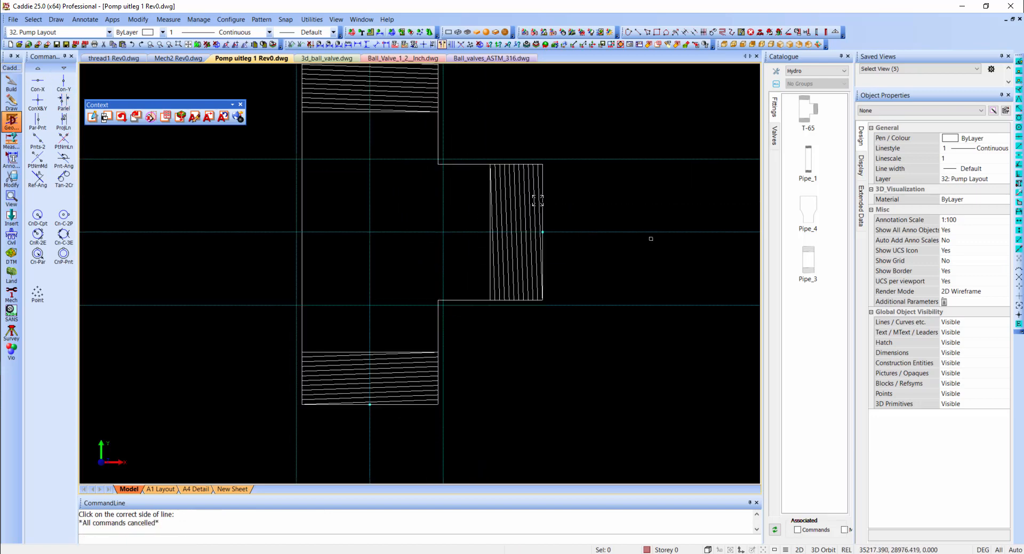
{"action": "left_click_drag", "start_coordinate": [537, 200], "coordinate": [487, 218]}
{"action": "key", "text": "Delete"}
{"action": "left_click_drag", "start_coordinate": [421, 399], "coordinate": [409, 338]}
{"action": "key", "text": "Delete"}
{"action": "scroll", "coordinate": [362, 173], "scroll_direction": "up", "scroll_amount": 3}
{"action": "left_click_drag", "start_coordinate": [487, 158], "coordinate": [476, 205]}
{"action": "key", "text": "Delete"}
{"action": "scroll", "coordinate": [477, 179], "scroll_direction": "down", "scroll_amount": 2}
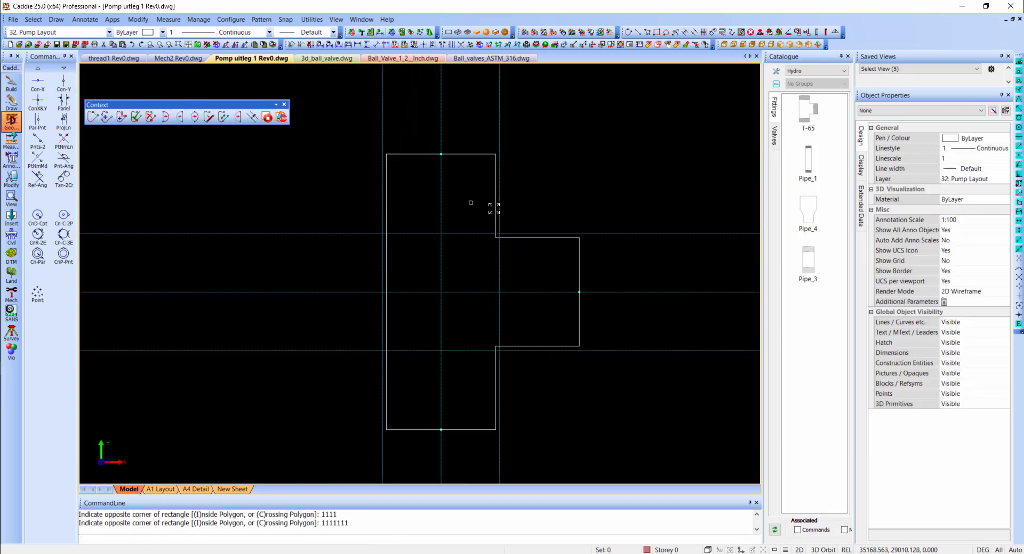
- Move the T-piece's outline edges outward onto the parallel construction lines to widen the body and side branch
{"action": "left_click", "coordinate": [495, 196]}
{"action": "left_click", "coordinate": [499, 196]}
{"action": "left_click", "coordinate": [495, 388]}
{"action": "left_click", "coordinate": [499, 388]}
{"action": "left_click", "coordinate": [537, 346]}
{"action": "left_click", "coordinate": [539, 350]}
{"action": "left_click", "coordinate": [538, 238]}
{"action": "key", "text": "Escape"}
{"action": "scroll", "coordinate": [403, 212], "scroll_direction": "down", "scroll_amount": 4}
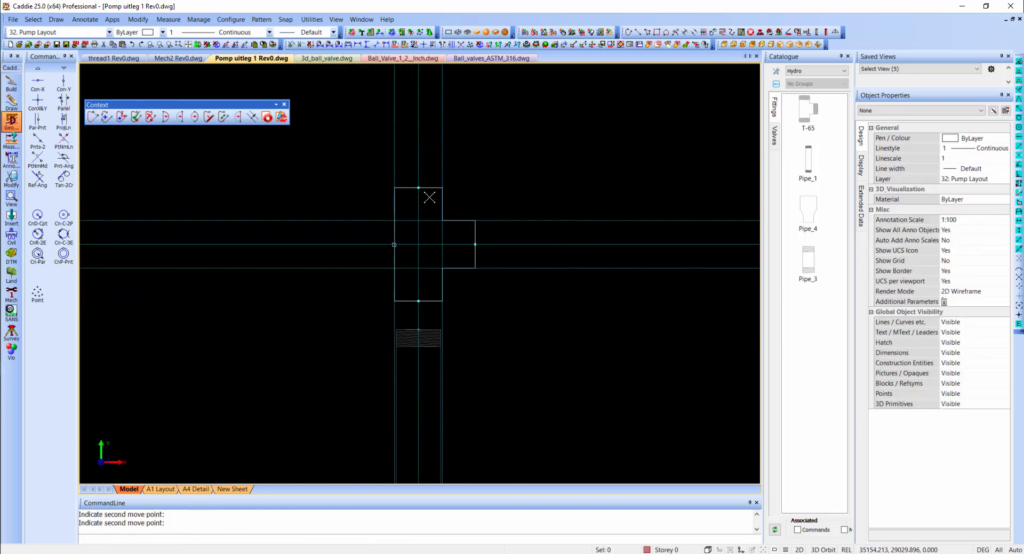
- Remove the construction lines and end the T-piece block edit
{"action": "left_click", "coordinate": [480, 44]}
{"action": "right_click", "coordinate": [436, 153]}
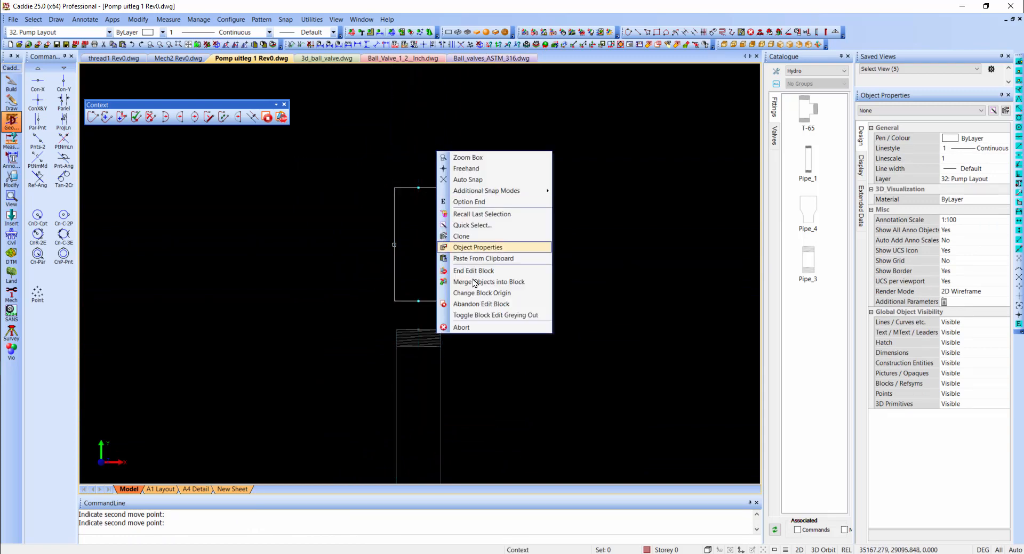
{"action": "left_click", "coordinate": [475, 272]}
{"action": "scroll", "coordinate": [455, 210], "scroll_direction": "down", "scroll_amount": 2}
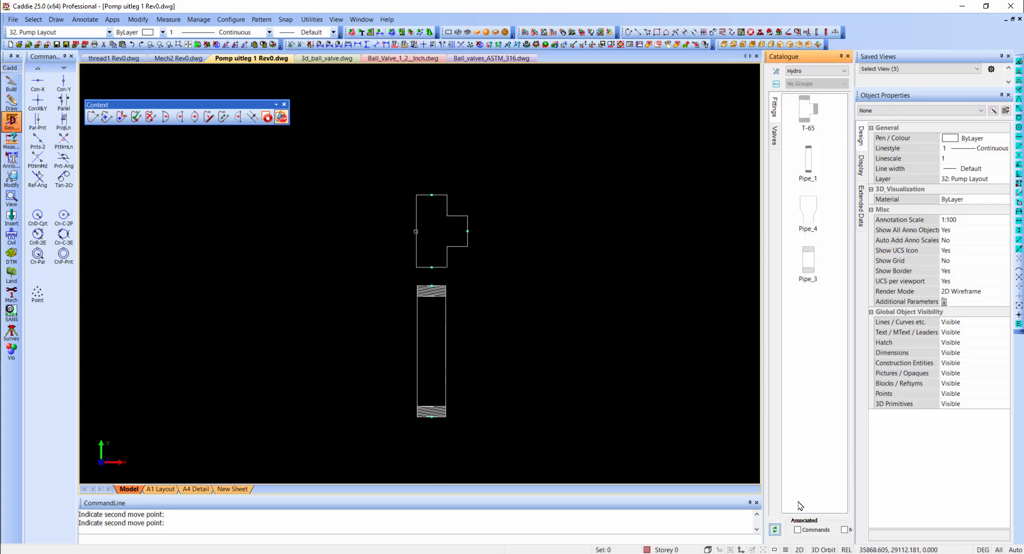
- Remove the outdated T-65 tool from the Fittings palette
{"action": "left_click", "coordinate": [808, 111]}
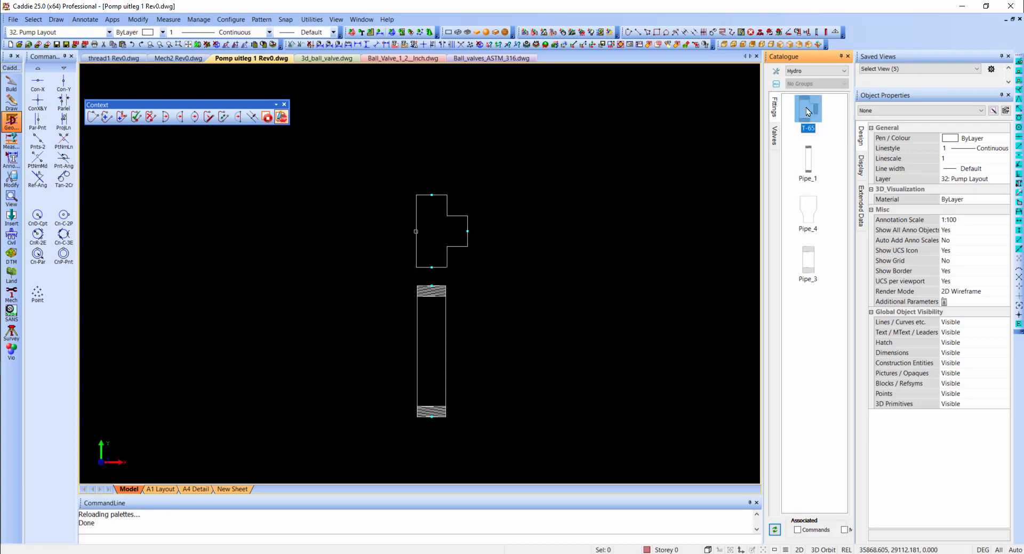
{"action": "right_click", "coordinate": [807, 110]}
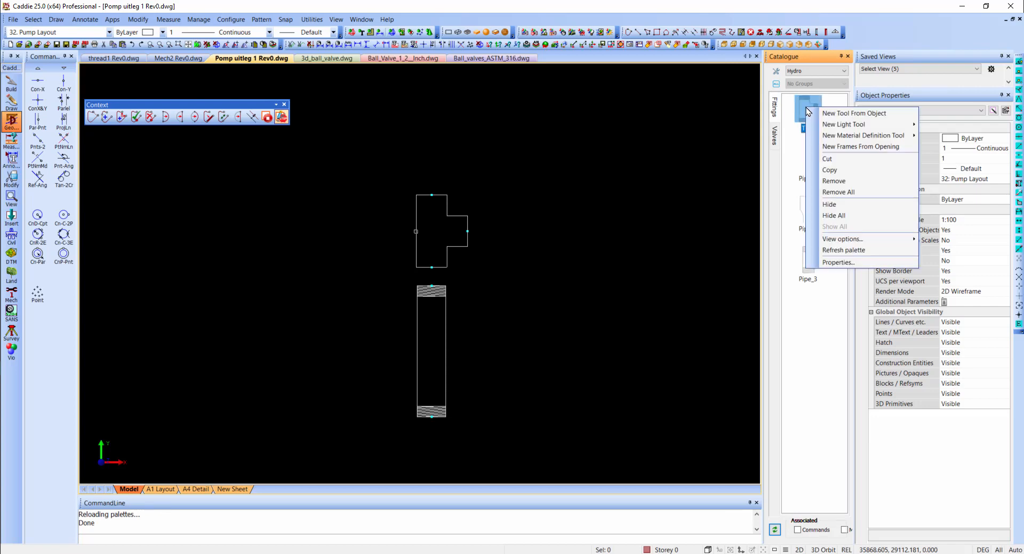
{"action": "left_click", "coordinate": [835, 181]}
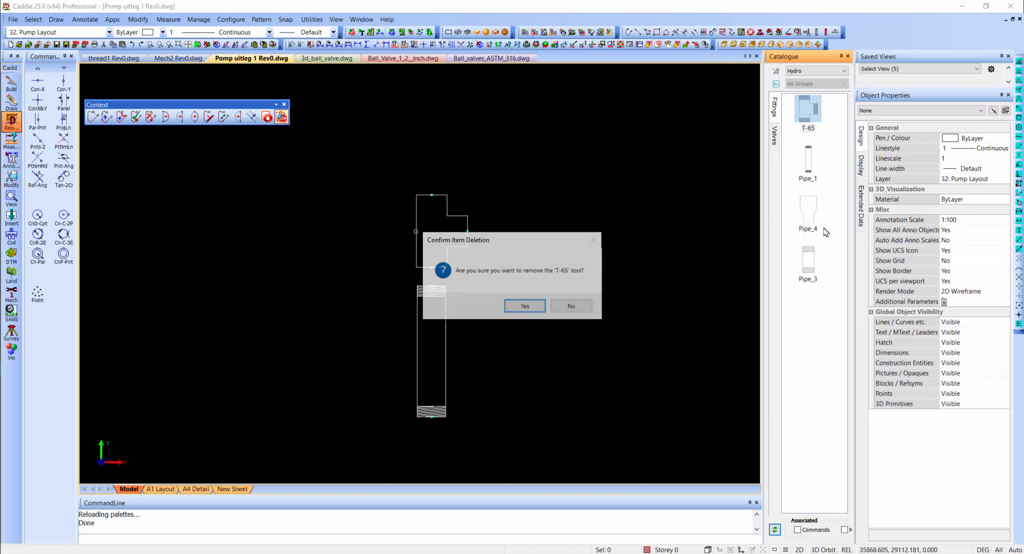
{"action": "left_click", "coordinate": [524, 307]}
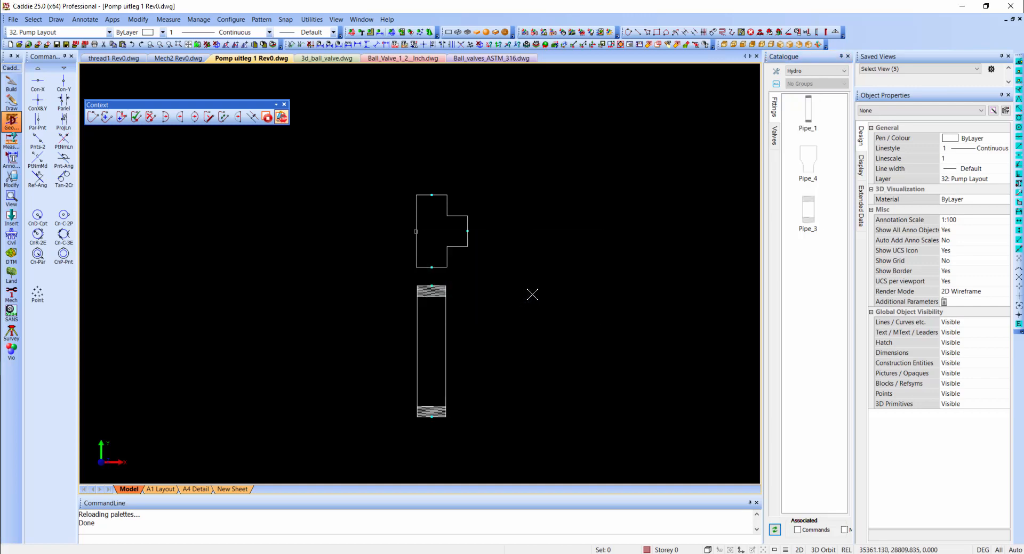
- Create a new Fittings tool from the edited T-piece and place it first in the palette
{"action": "right_click", "coordinate": [813, 273]}
{"action": "left_click", "coordinate": [841, 284]}
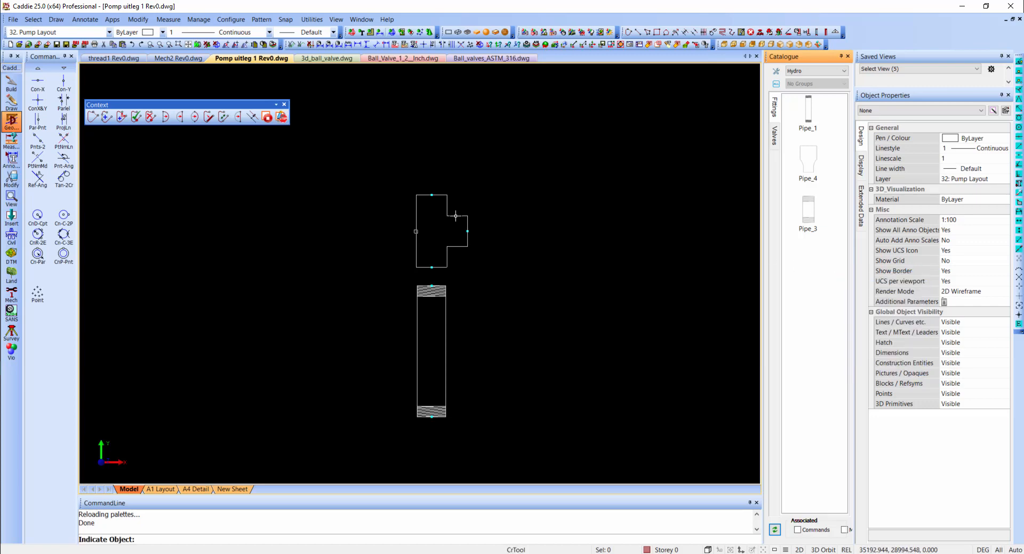
{"action": "left_click", "coordinate": [456, 216]}
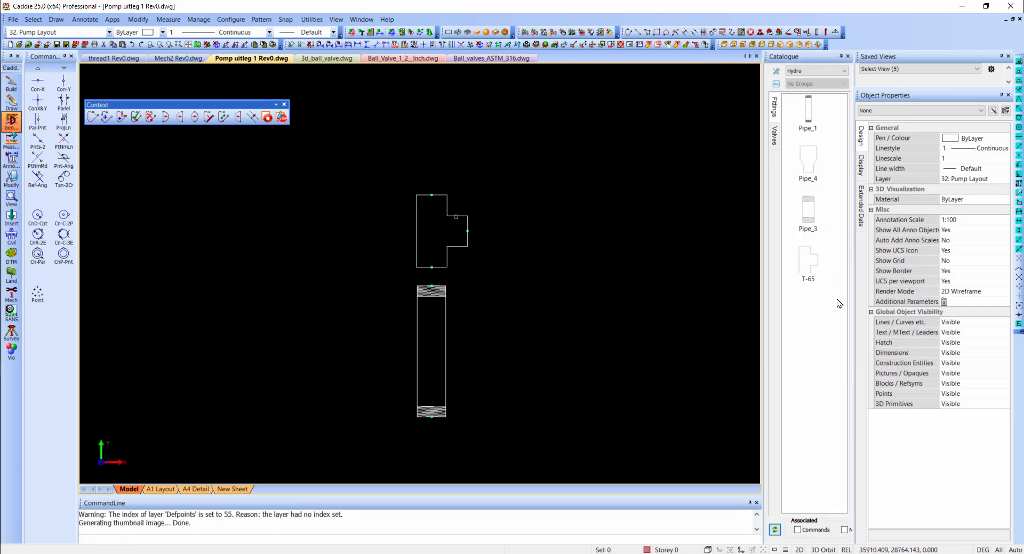
{"action": "left_click", "coordinate": [809, 267]}
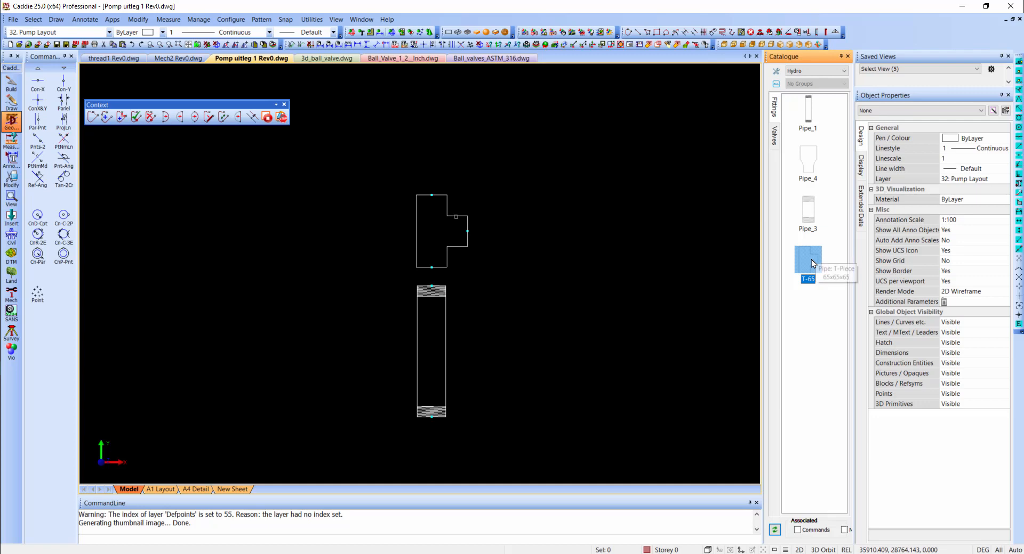
{"action": "left_click_drag", "start_coordinate": [807, 271], "coordinate": [811, 118]}
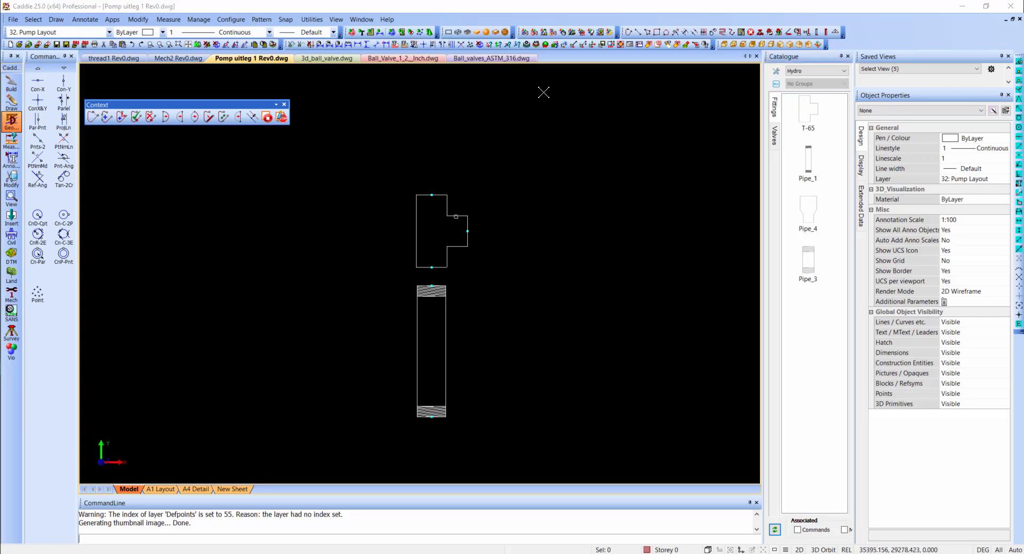
- Switch to Ball_Valve_1_2__Inch.dwg and create a new tool in the Valves palette from the second lever ball valve
{"action": "left_click", "coordinate": [419, 59]}
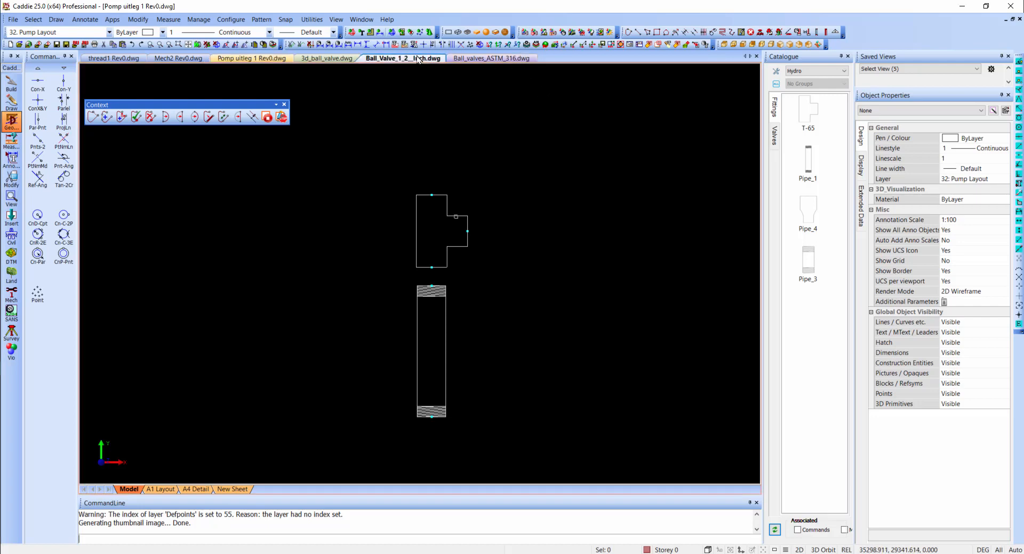
{"action": "left_click", "coordinate": [375, 221]}
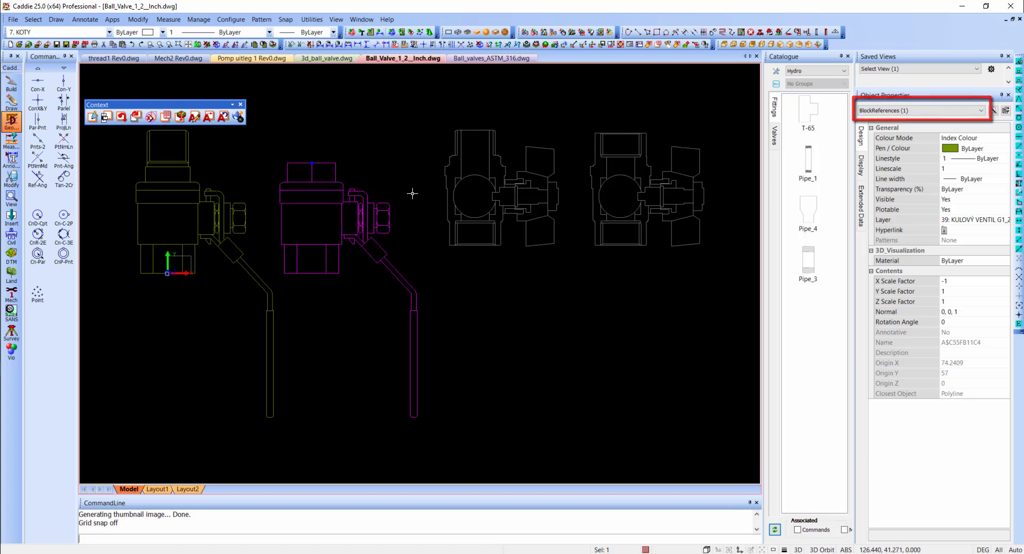
{"action": "key", "text": "Escape"}
{"action": "left_click", "coordinate": [775, 137]}
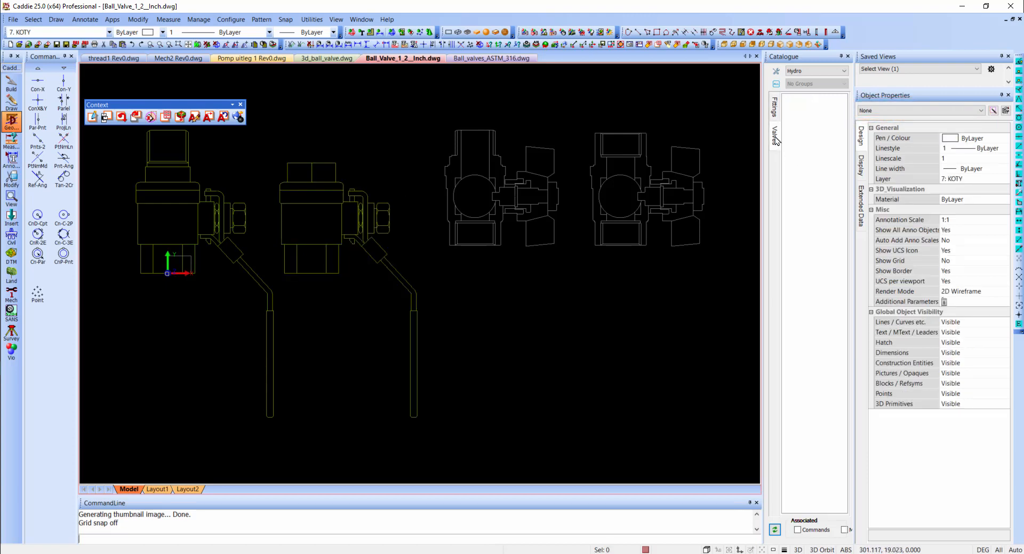
{"action": "right_click", "coordinate": [820, 163]}
{"action": "left_click", "coordinate": [859, 167]}
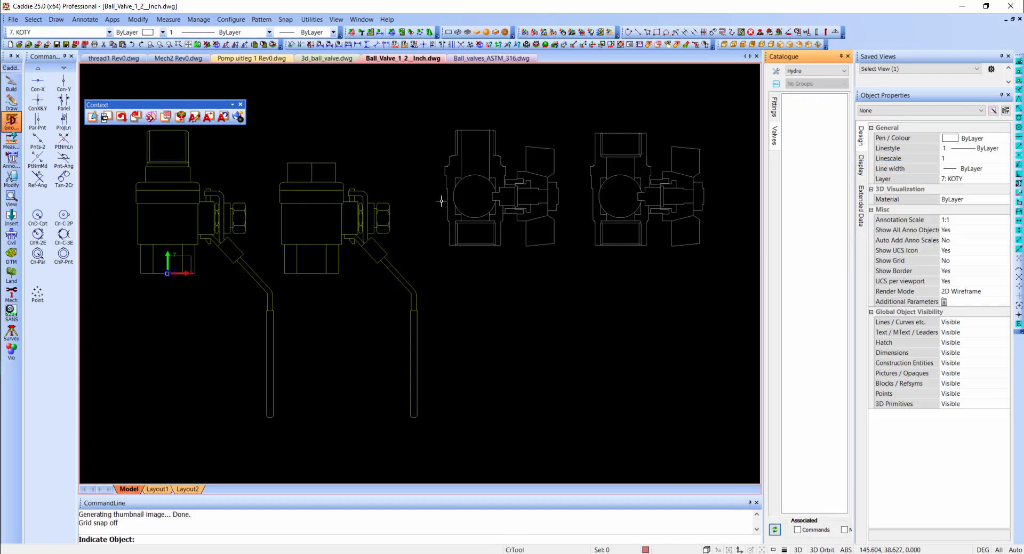
{"action": "left_click", "coordinate": [387, 210]}
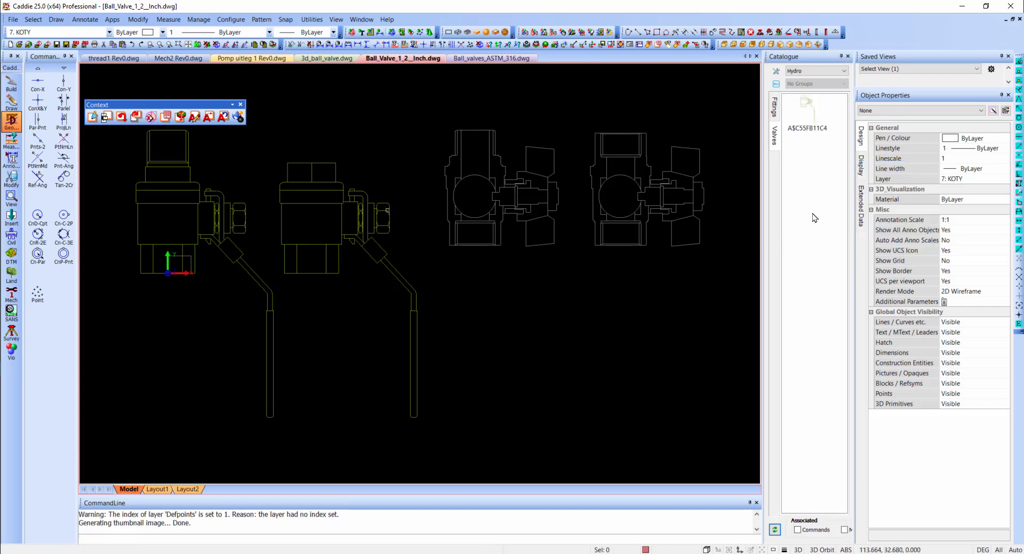
{"action": "left_click", "coordinate": [362, 235]}
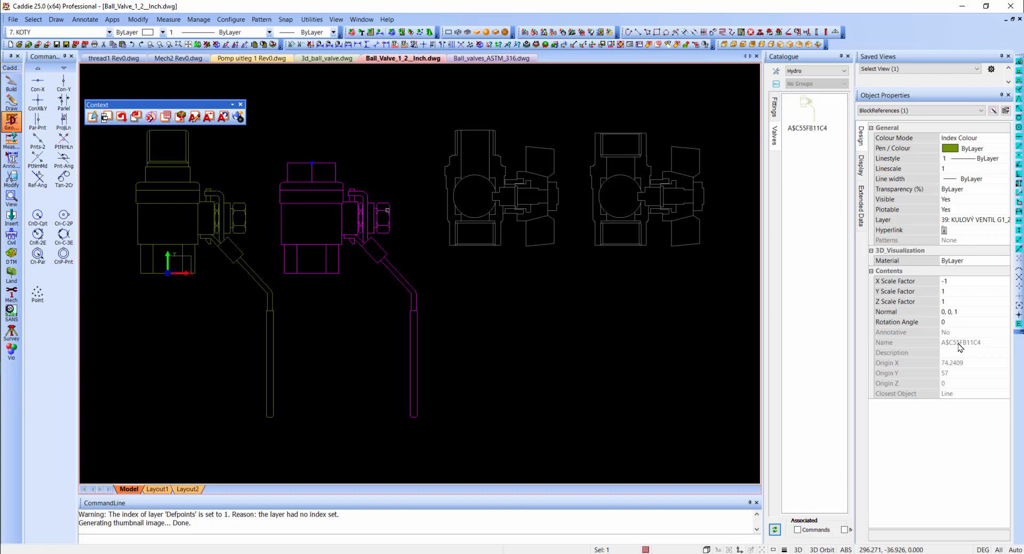
{"action": "right_click", "coordinate": [350, 219]}
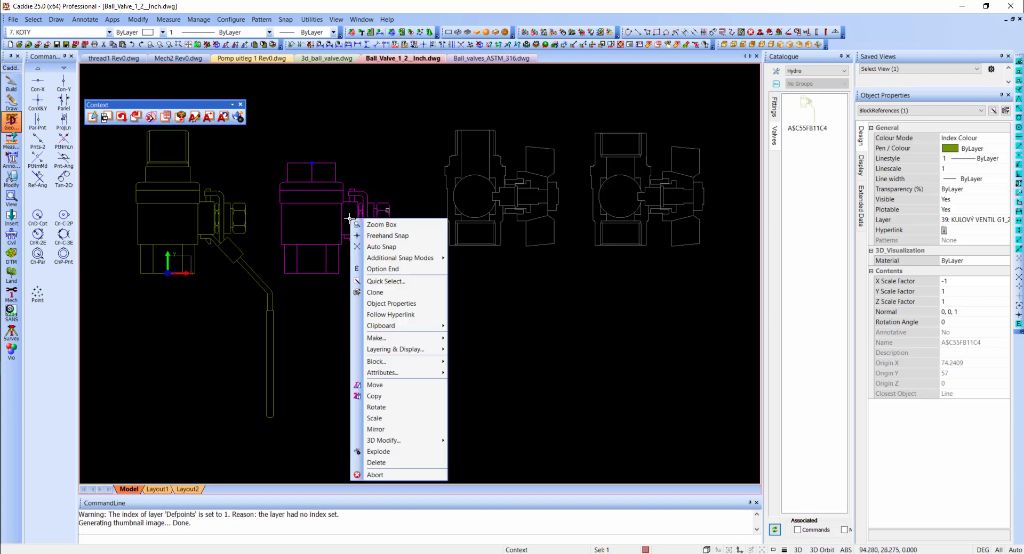
{"action": "left_click", "coordinate": [106, 117]}
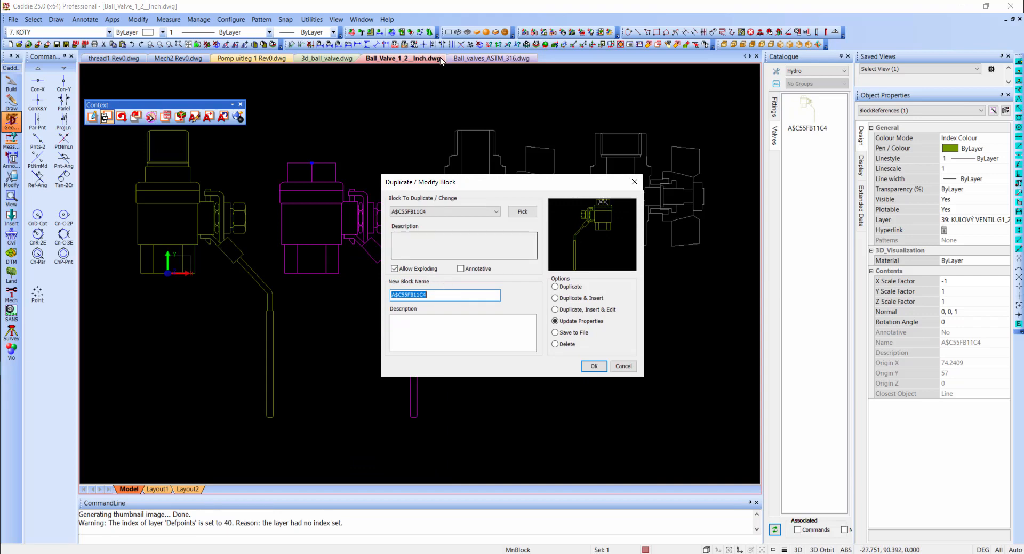
{"action": "key", "text": "Return"}
- Measure the X-axis width of the lower connection end on the second lever ball valve
{"action": "left_click", "coordinate": [489, 45]}
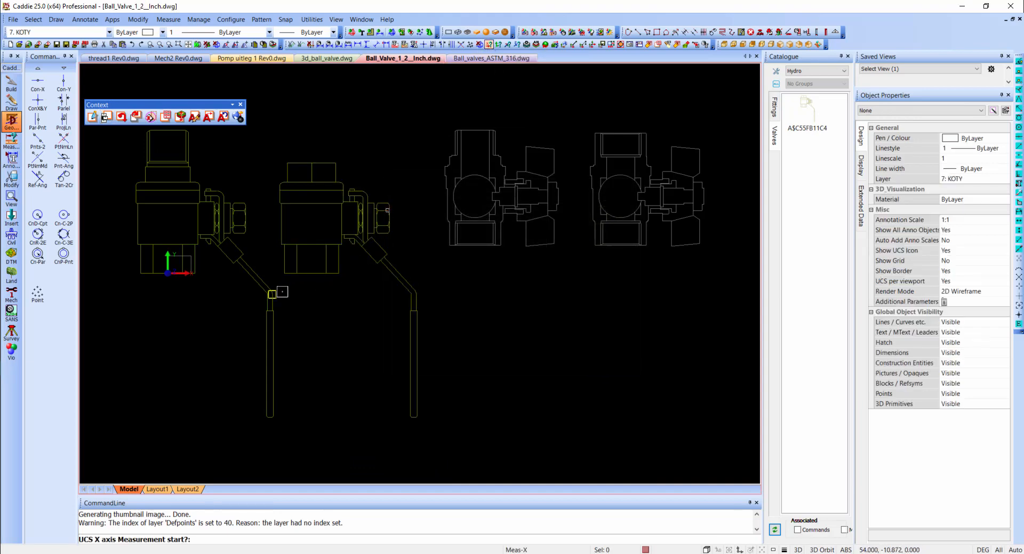
{"action": "left_click", "coordinate": [284, 275]}
{"action": "left_click", "coordinate": [340, 276]}
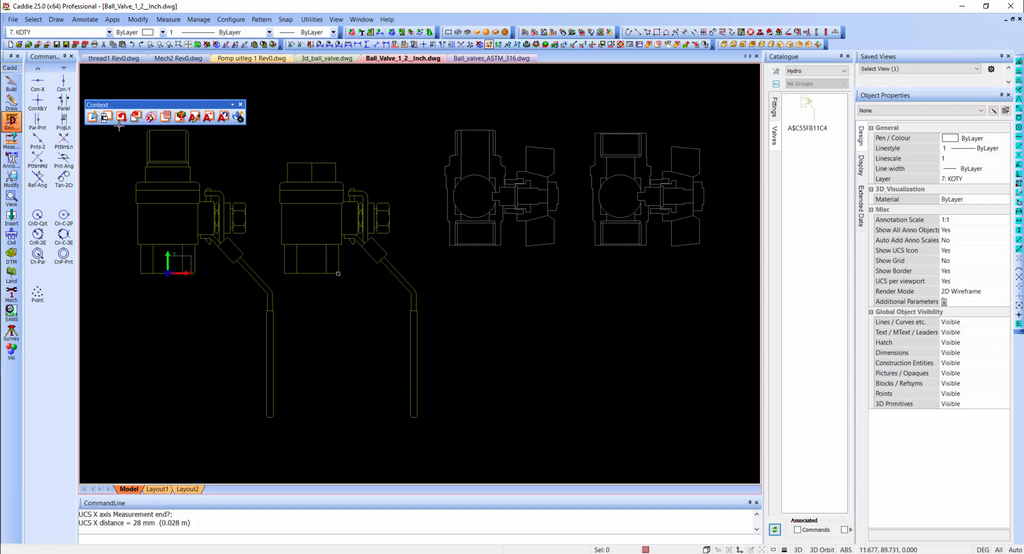
- Update the second lever ball valve's block properties with the new name Ball Valve_25 and the description 25mm
{"action": "left_click", "coordinate": [106, 116]}
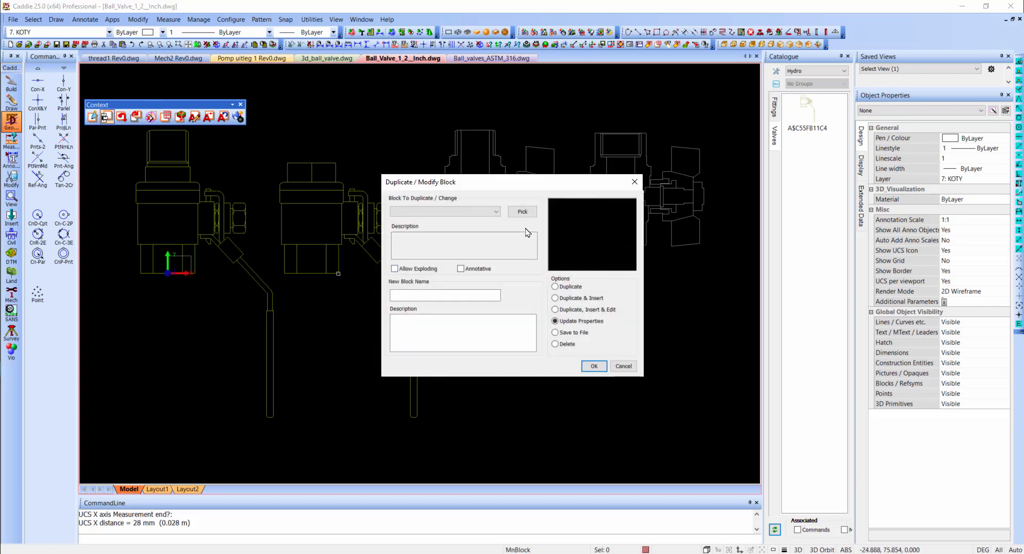
{"action": "left_click", "coordinate": [522, 211]}
{"action": "left_click", "coordinate": [357, 228]}
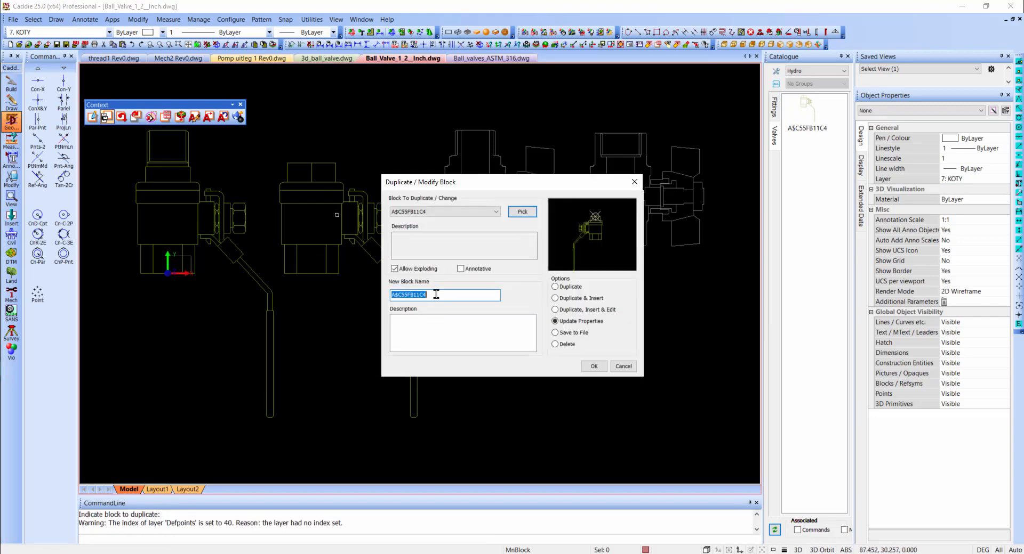
{"action": "type", "text": "25mm"}
{"action": "left_click_drag", "start_coordinate": [417, 296], "coordinate": [335, 309]}
{"action": "type", "text": "Ball"}
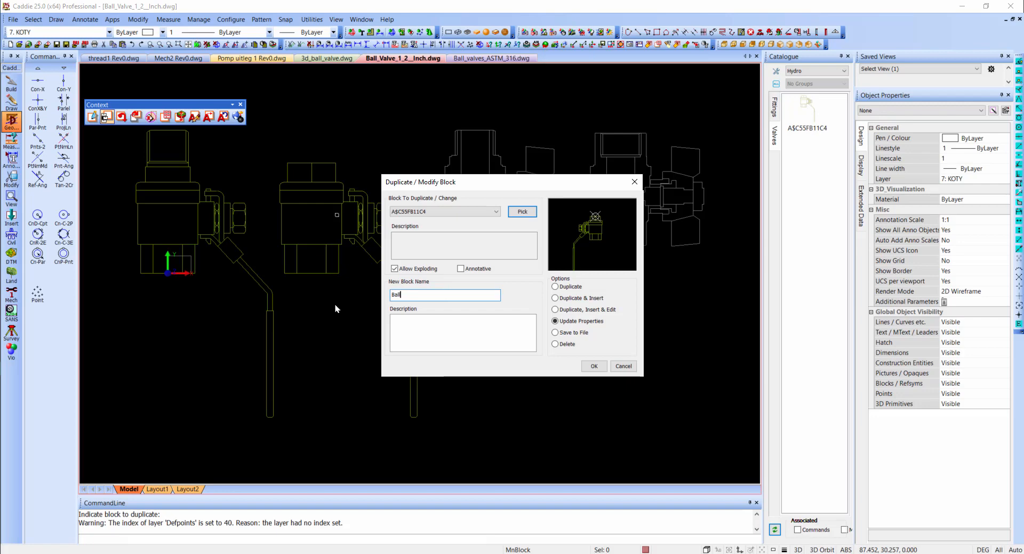
{"action": "type", "text": "Valve"}
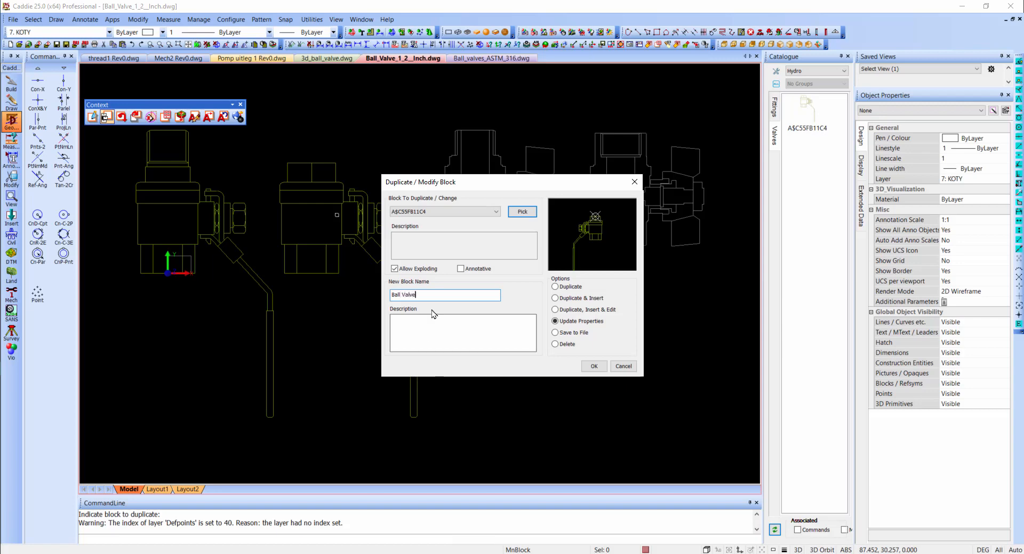
{"action": "type", "text": "_25"}
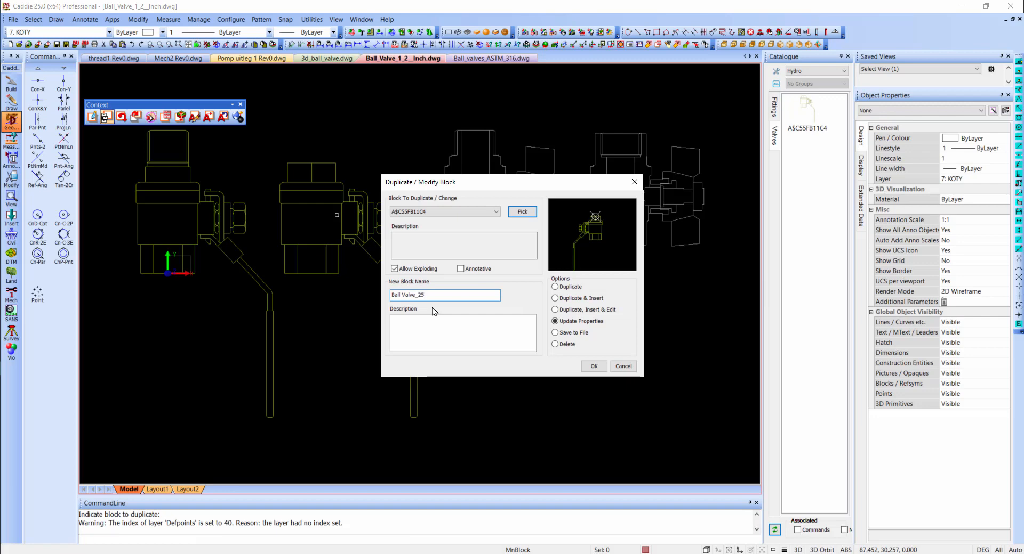
{"action": "left_click", "coordinate": [440, 330]}
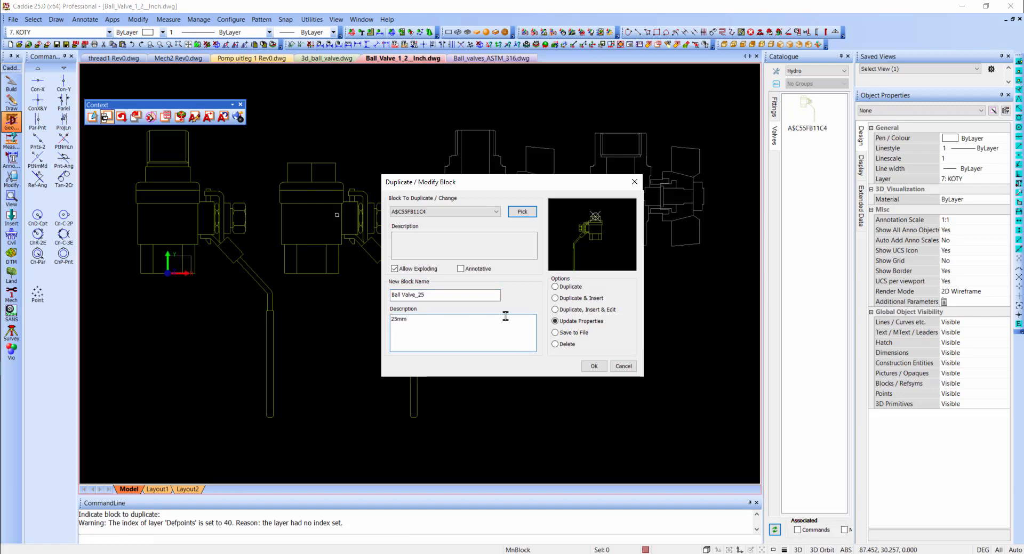
{"action": "left_click", "coordinate": [595, 366]}
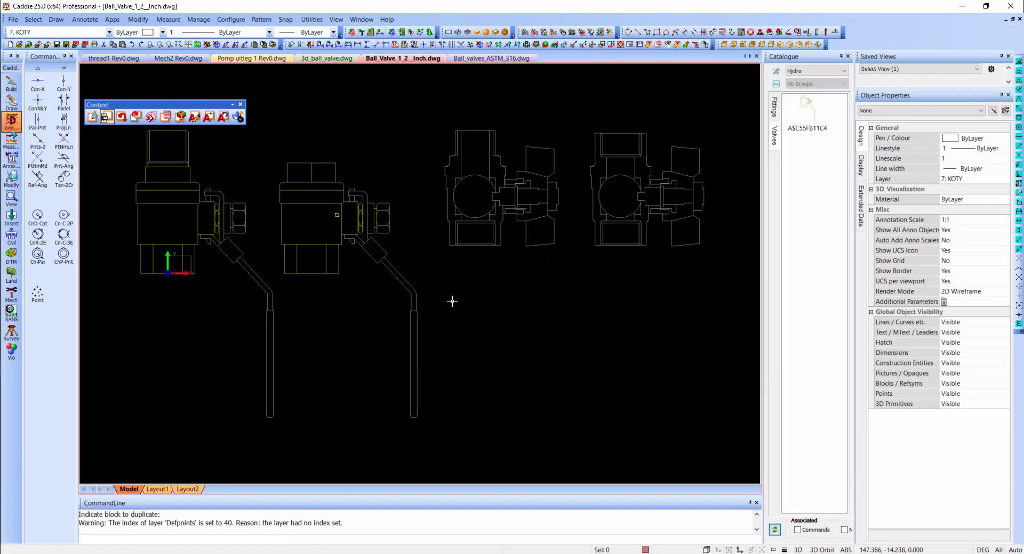
{"action": "left_click", "coordinate": [393, 262]}
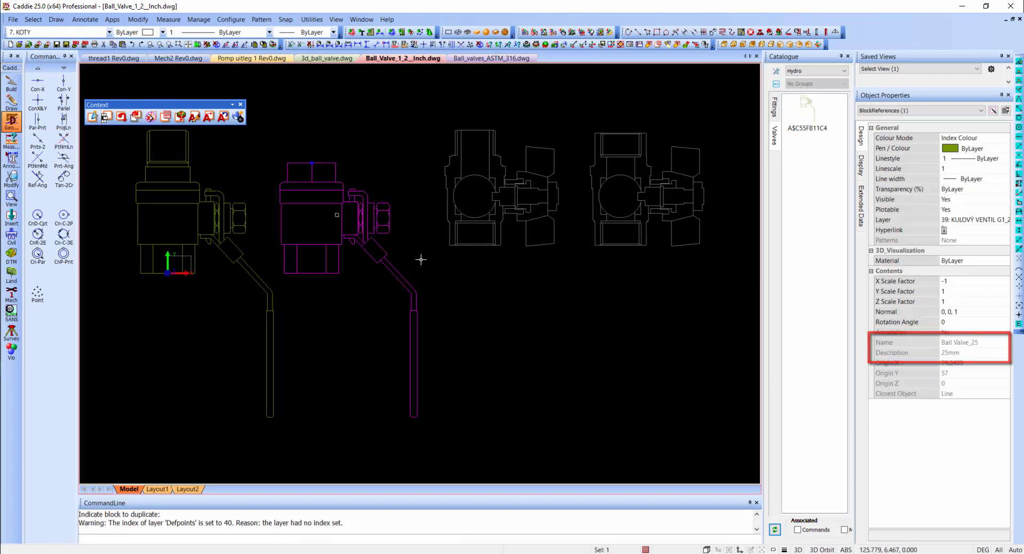
{"action": "key", "text": "Escape"}
- Remove the outdated A$C55FB11C4 tool from the Valves palette
{"action": "right_click", "coordinate": [817, 116]}
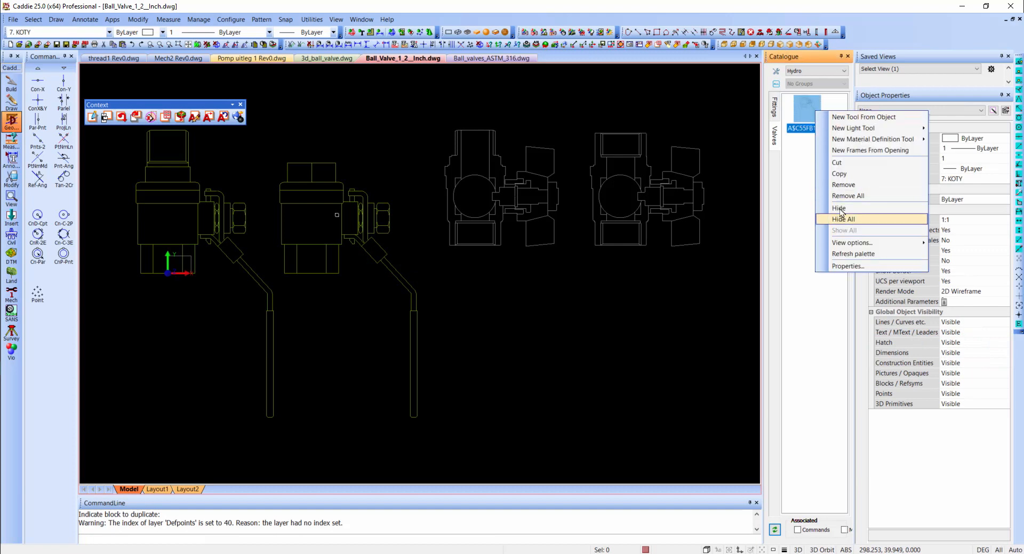
{"action": "left_click", "coordinate": [843, 185]}
{"action": "left_click", "coordinate": [533, 307]}
- Create a new tool in the Valves palette from the renamed second lever ball valve block
{"action": "right_click", "coordinate": [808, 153]}
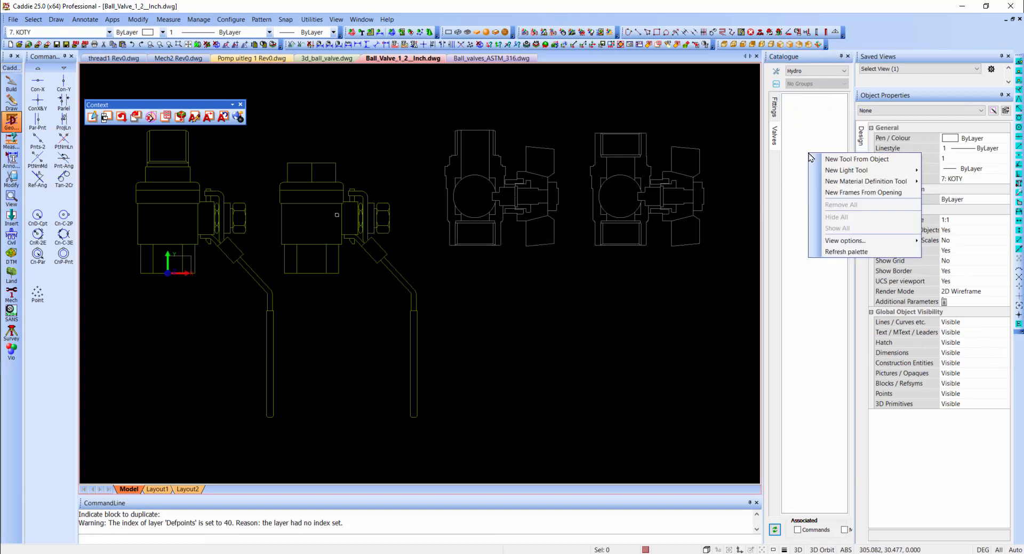
{"action": "left_click", "coordinate": [824, 159]}
{"action": "left_click", "coordinate": [384, 211]}
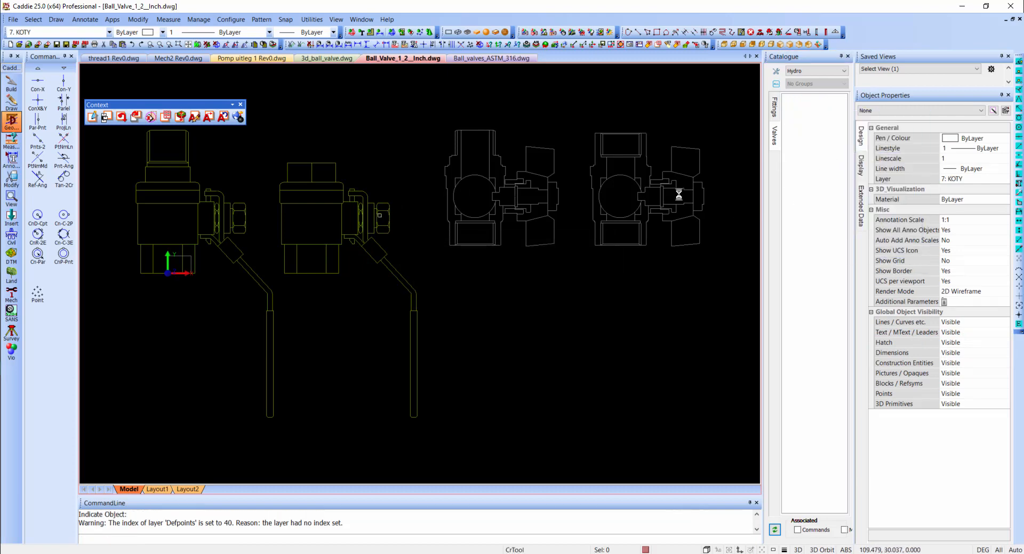